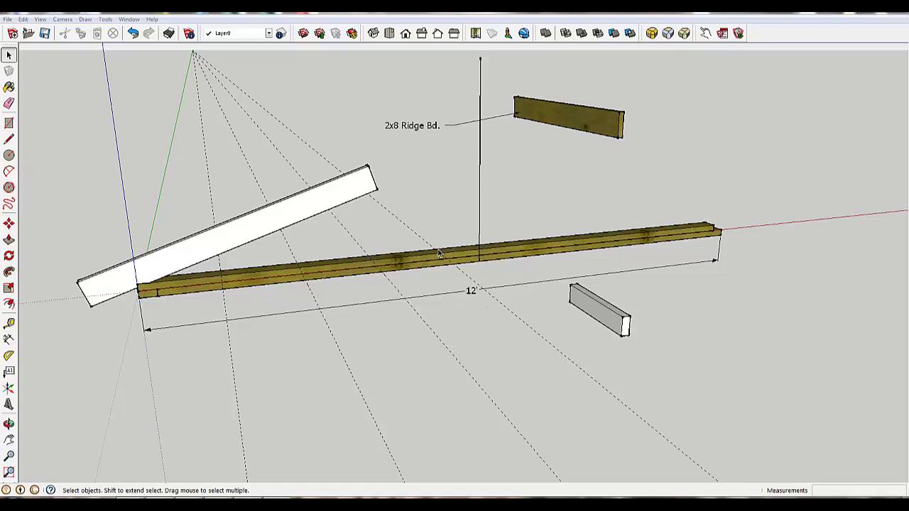
Push/pull the white rafter's end out about 2' 9 3/4" toward the 2x8 ridge board
middle_click_drag(410, 208, 388, 211)
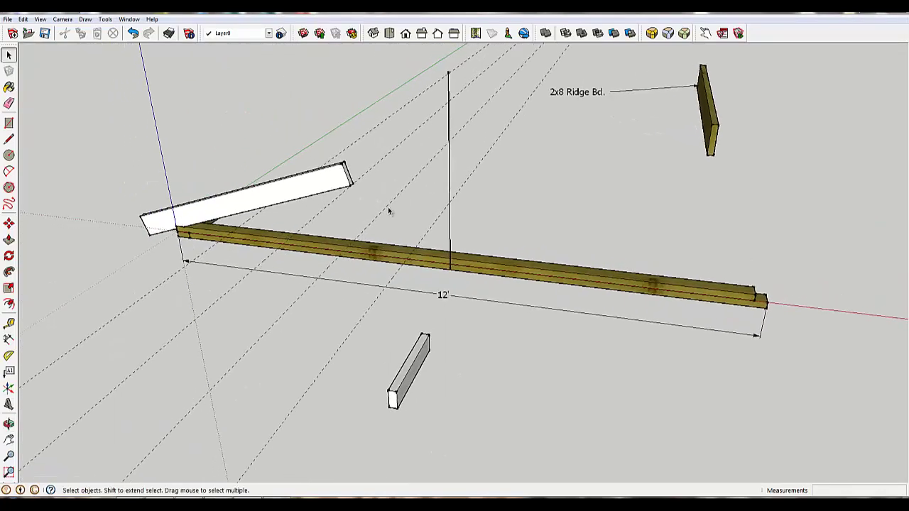
double_click(328, 182)
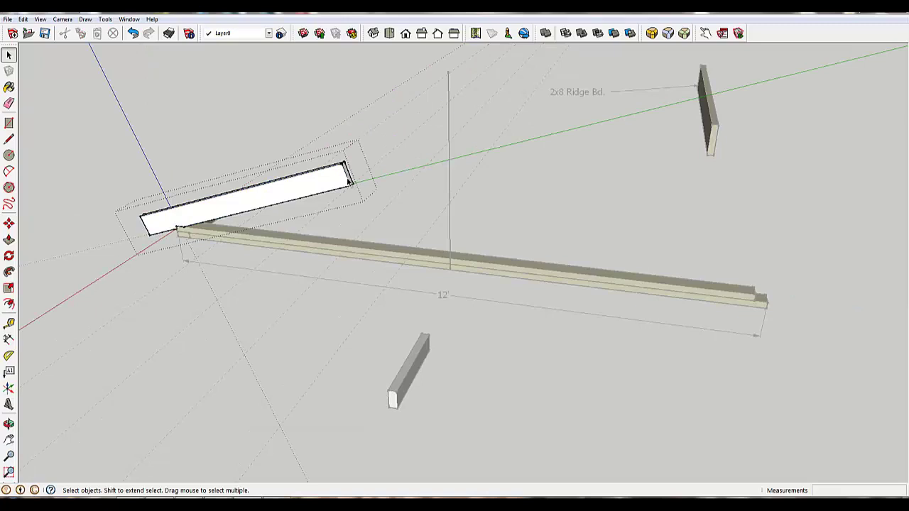
key("p")
left_click_drag(347, 176, 485, 149)
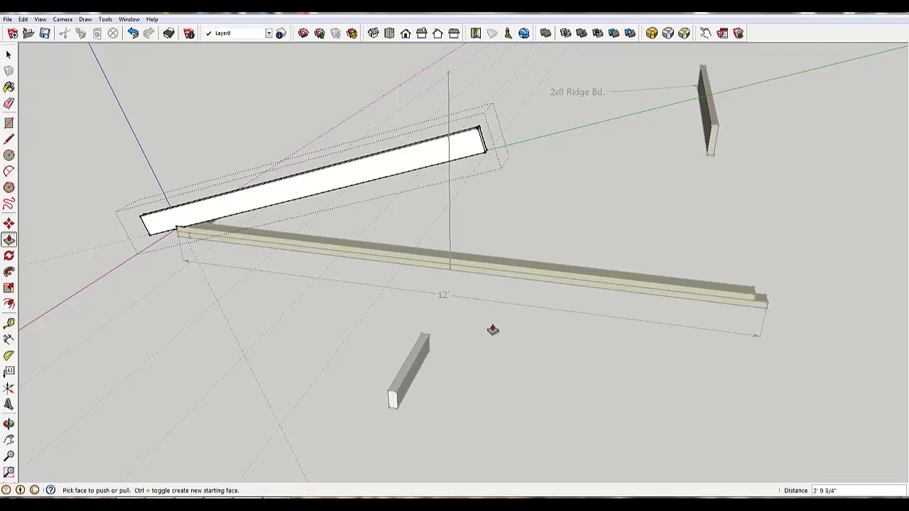
key("space")
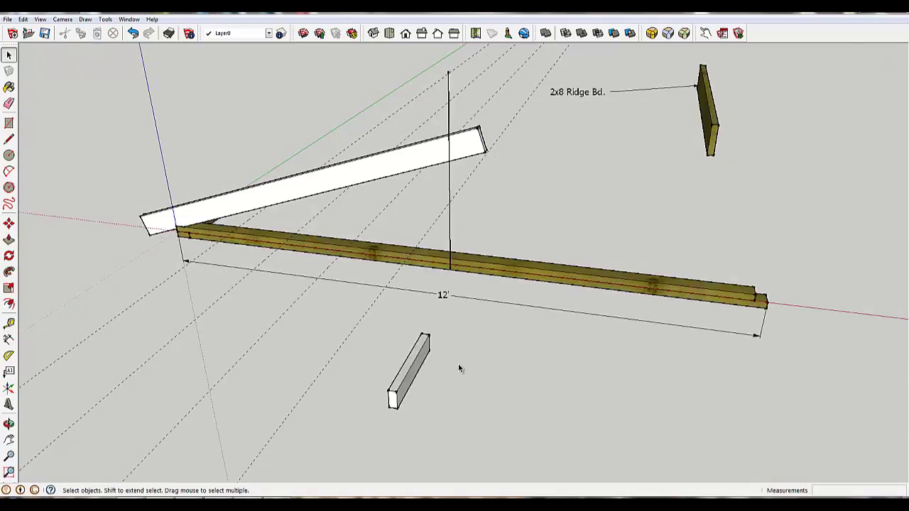
middle_click_drag(458, 364, 657, 347)
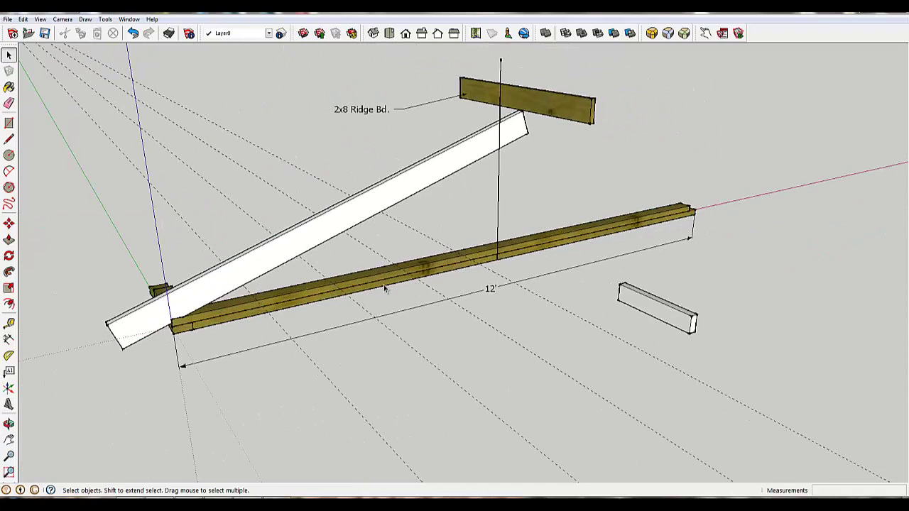
Rotate the small loose board -90° so it stands upright beside the 12' plate
left_click(660, 316)
key("m")
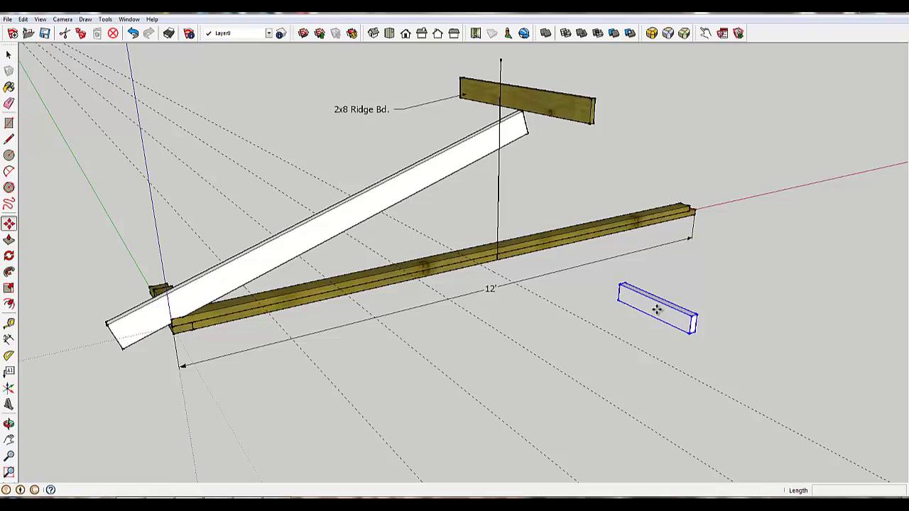
scroll(653, 316, "up", 2)
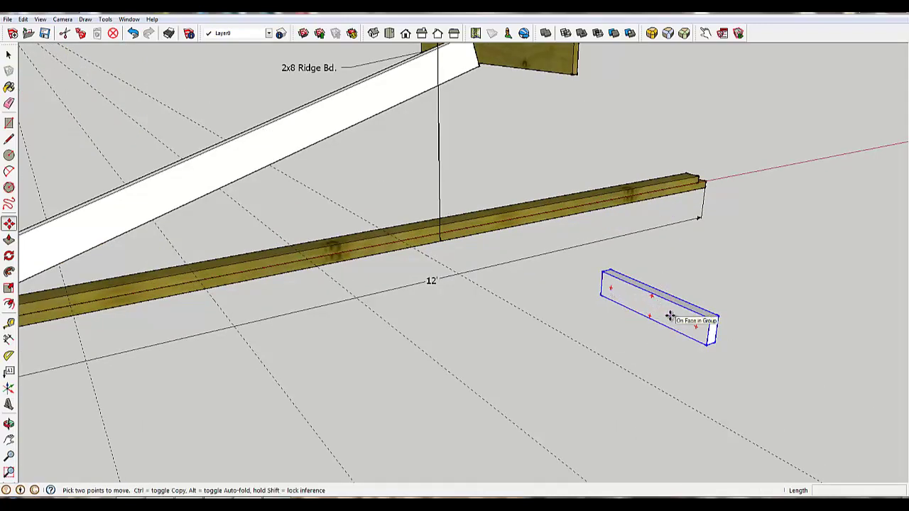
key("q")
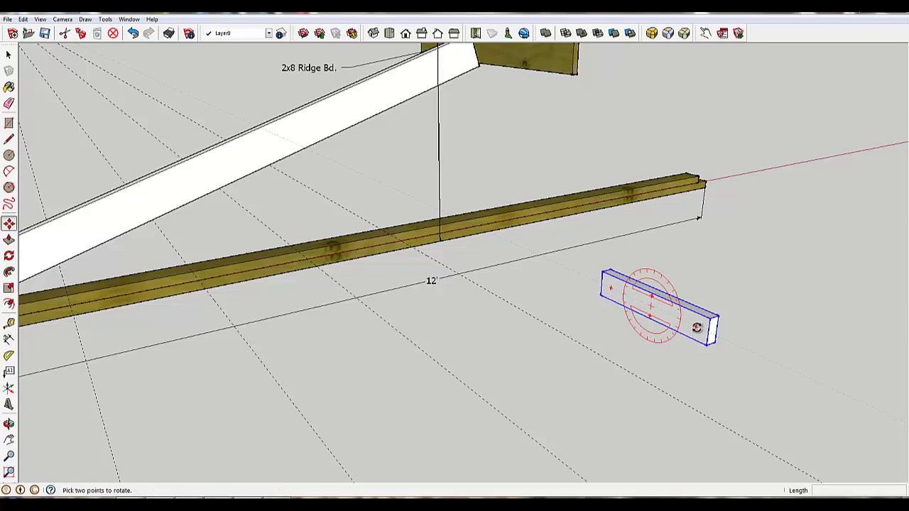
left_click(697, 327)
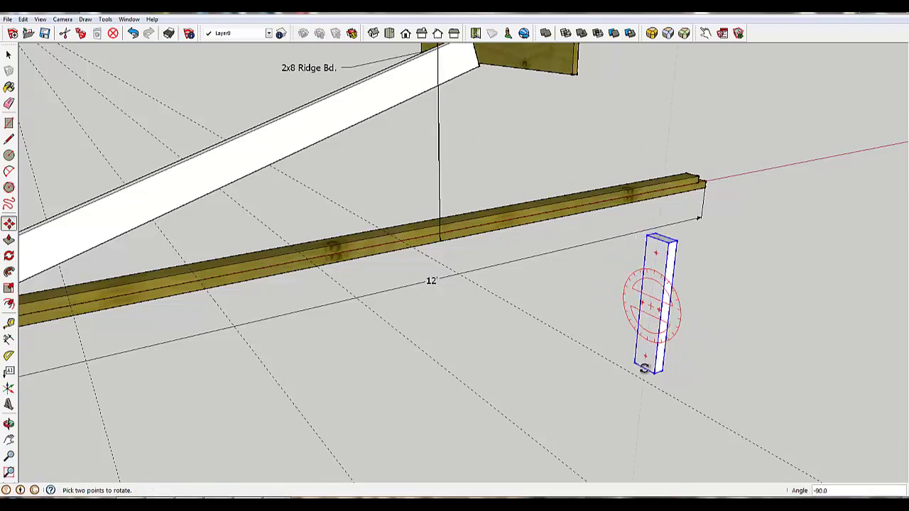
key("m")
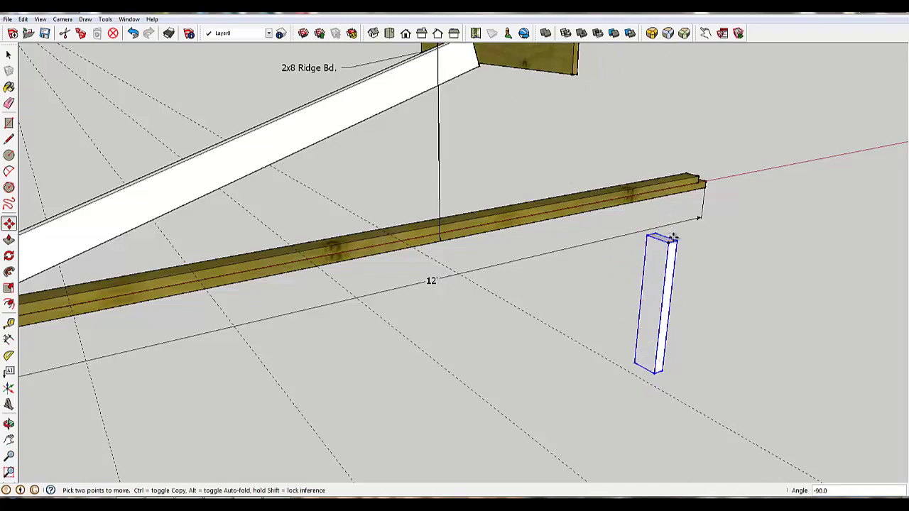
scroll(625, 333, "down", 4)
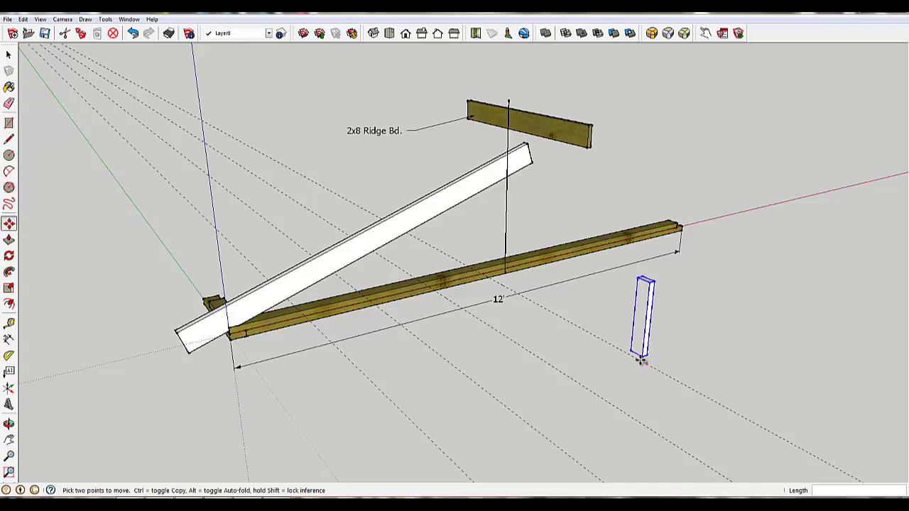
Move the upright stud by its bottom corner onto the 12' plate beneath the rafter
scroll(641, 360, "up", 5)
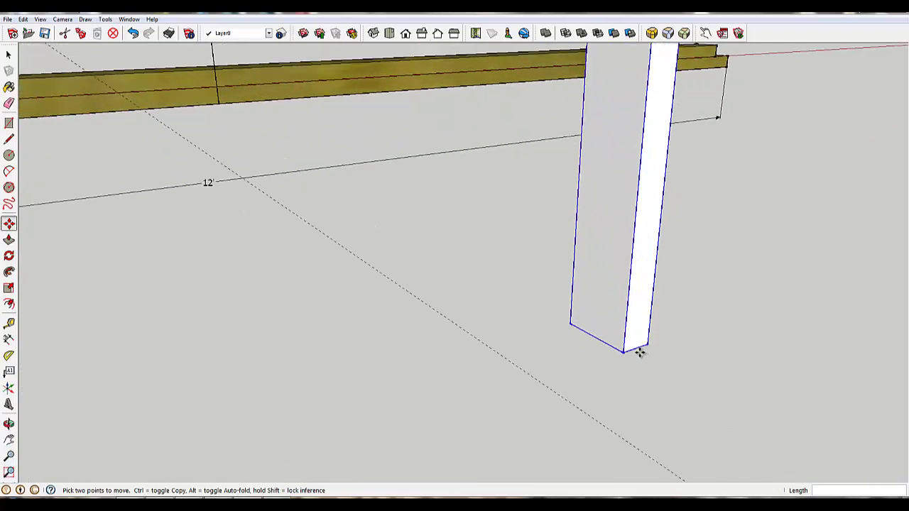
scroll(640, 353, "up", 1)
left_click(631, 343)
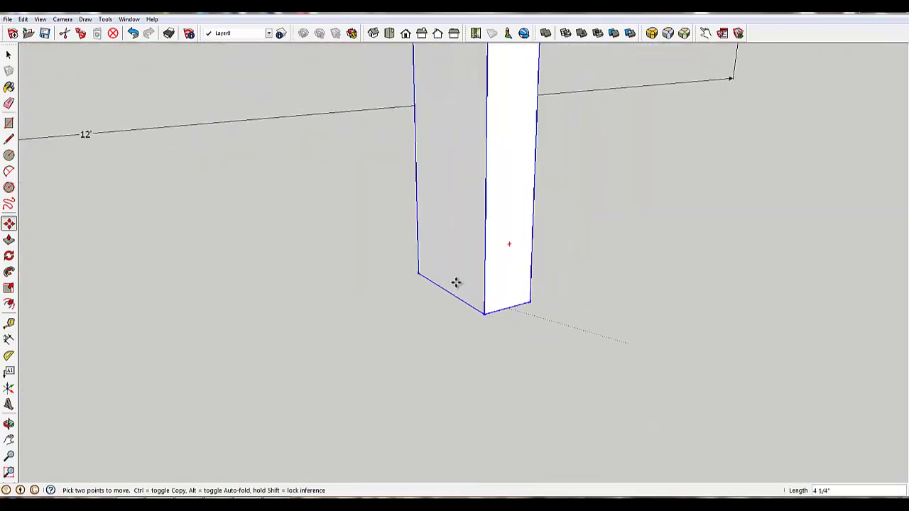
scroll(201, 229, "down", 5)
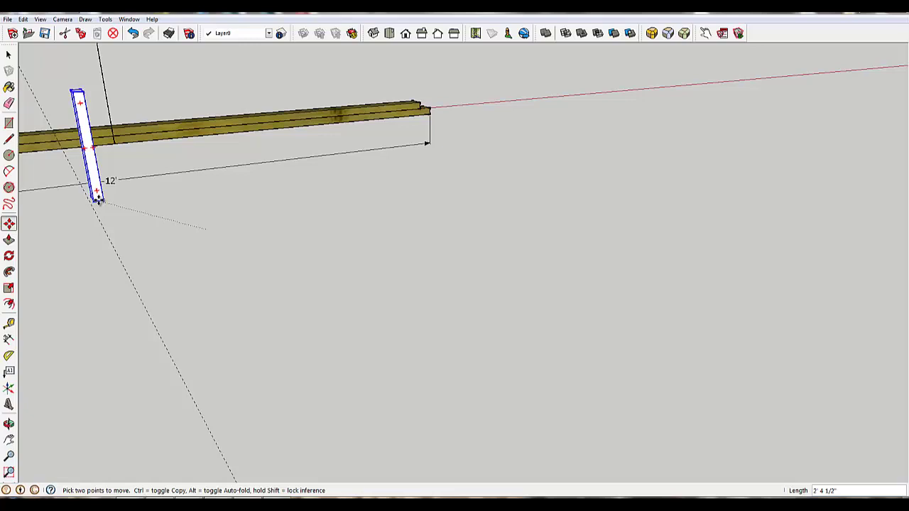
mouse_move(108, 178)
middle_mouse_down()
mouse_move(330, 227)
mouse_move(552, 203)
mouse_move(639, 208)
middle_mouse_up()
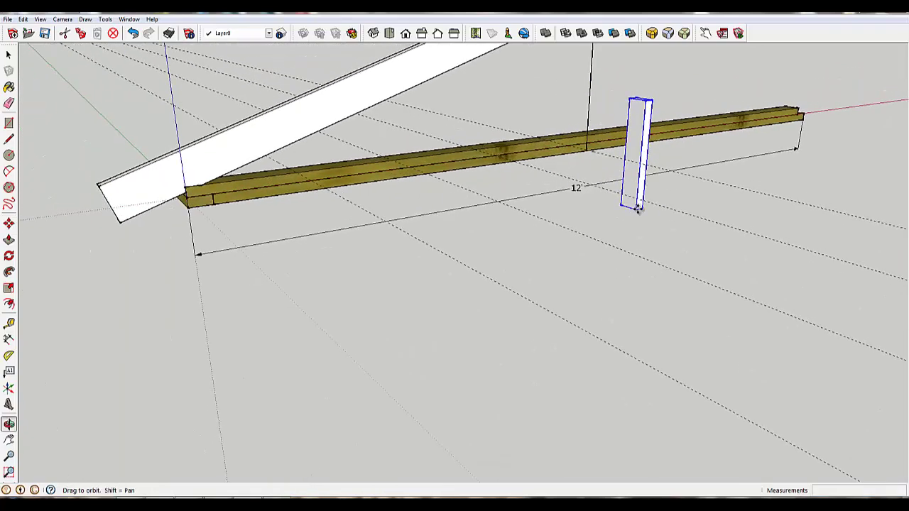
left_click(296, 174)
scroll(348, 277, "up", 4)
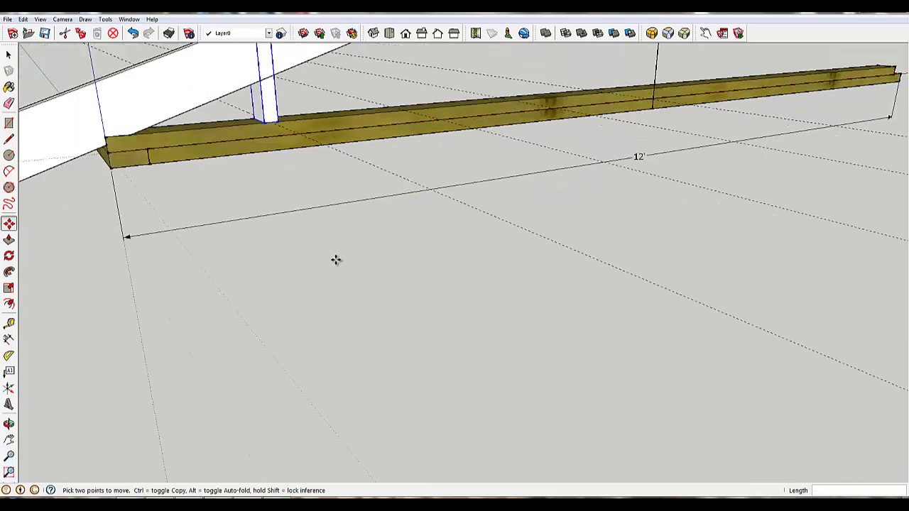
scroll(334, 261, "down", 1)
scroll(328, 257, "down", 3)
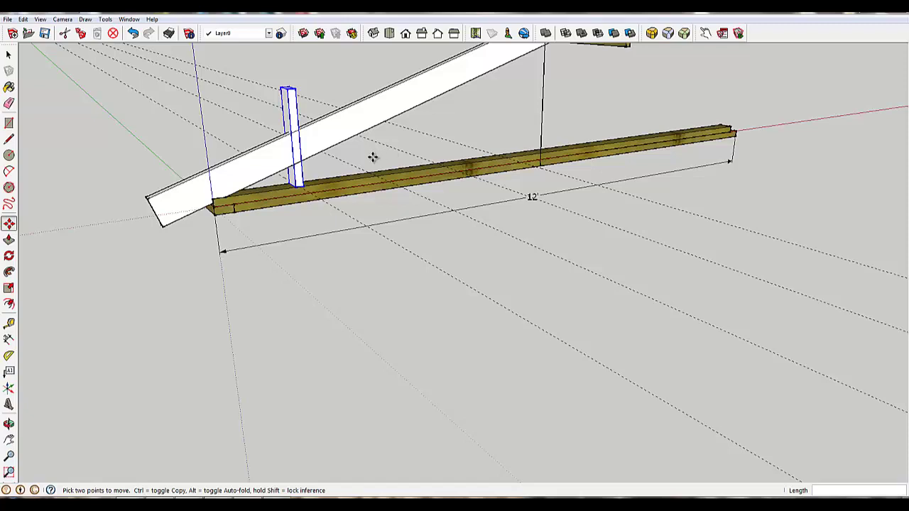
Inside the stud, draw a cut line where the rafter's underside crosses its face
key("space")
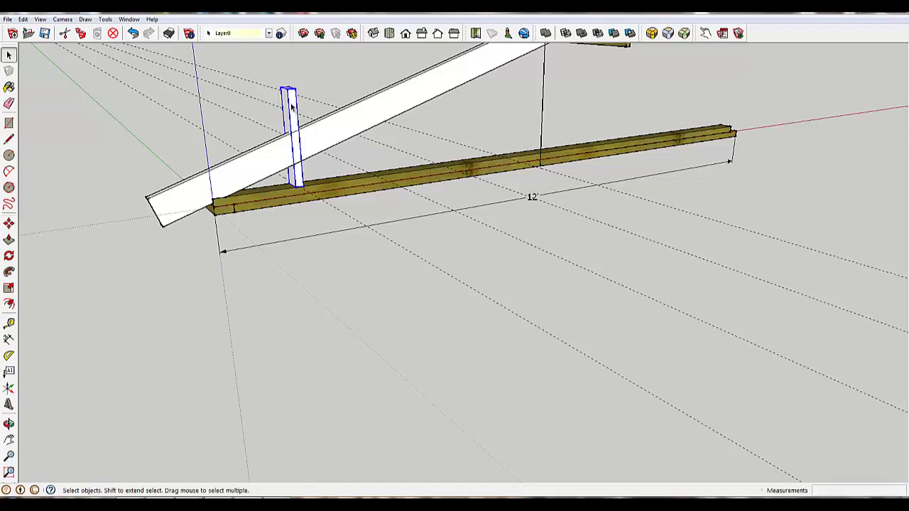
double_click(290, 107)
scroll(301, 162, "up", 6)
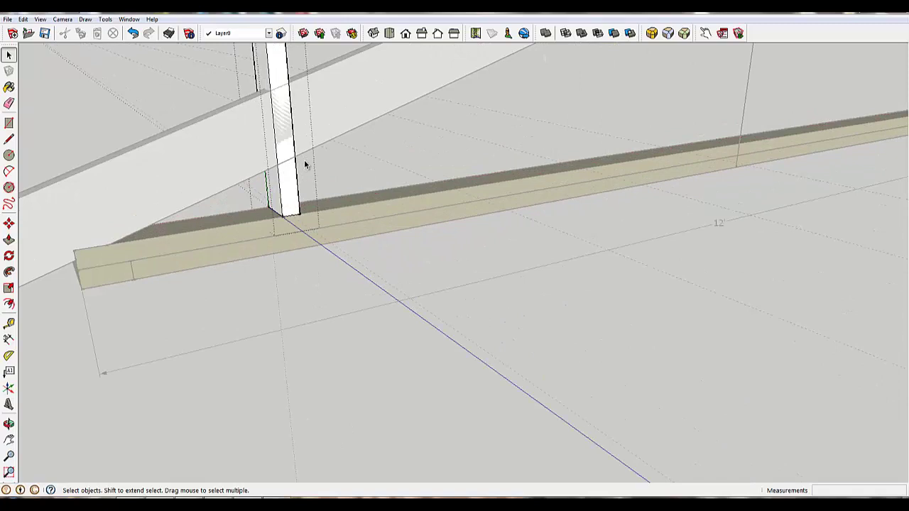
key("l")
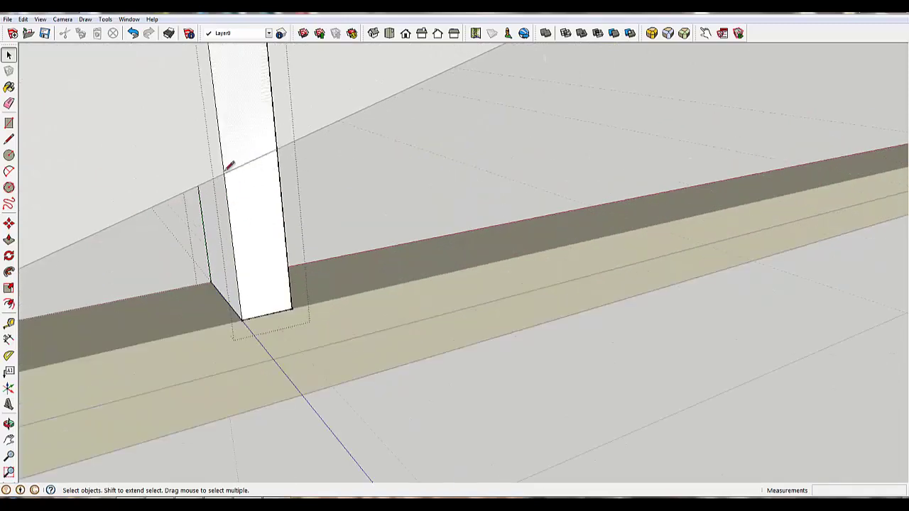
left_click(224, 174)
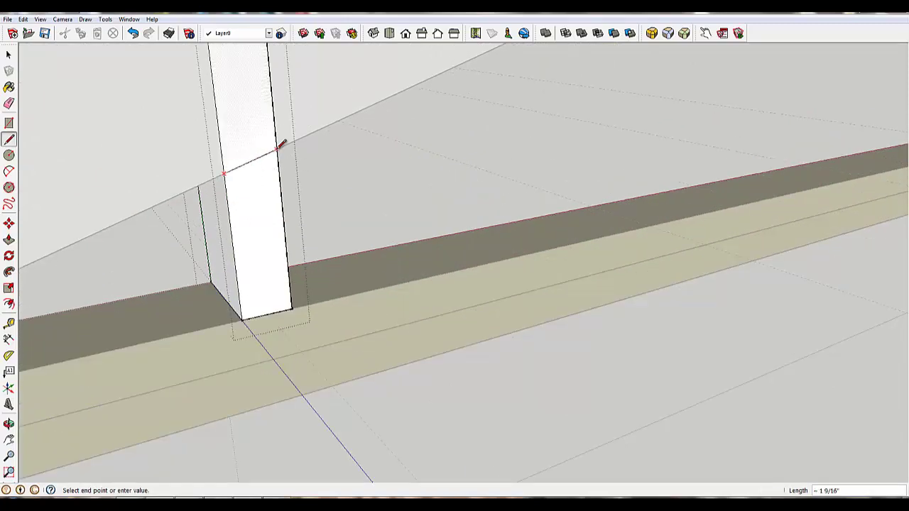
left_click(276, 150)
scroll(312, 165, "down", 4)
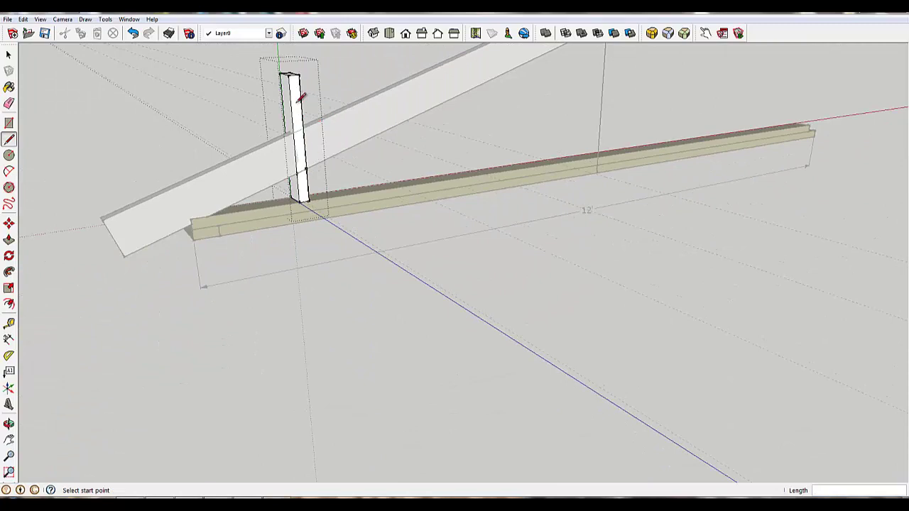
Push the stud's top down 3 1/2" to the cut line, leaving a short block
key("p")
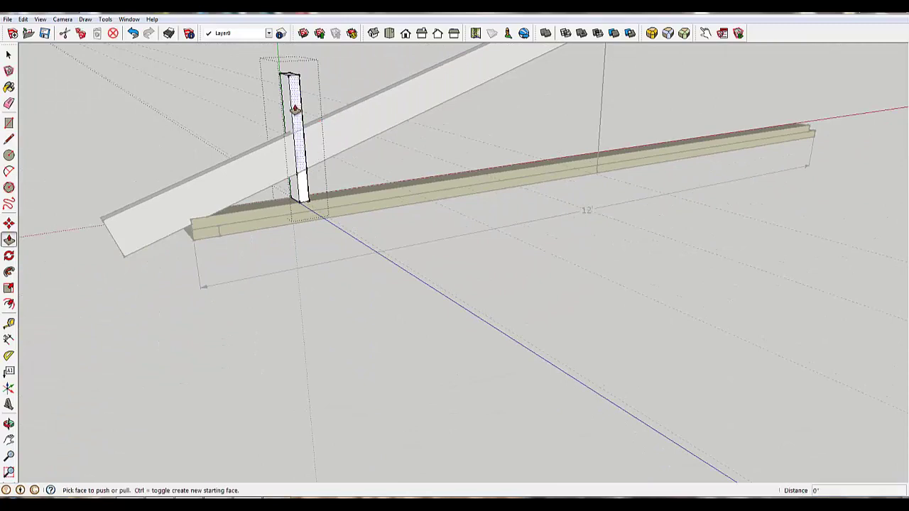
mouse_move(292, 93)
left_mouse_down()
mouse_move(343, 208)
mouse_move(416, 257)
mouse_move(365, 234)
mouse_move(336, 237)
mouse_move(302, 197)
mouse_move(310, 178)
left_mouse_up()
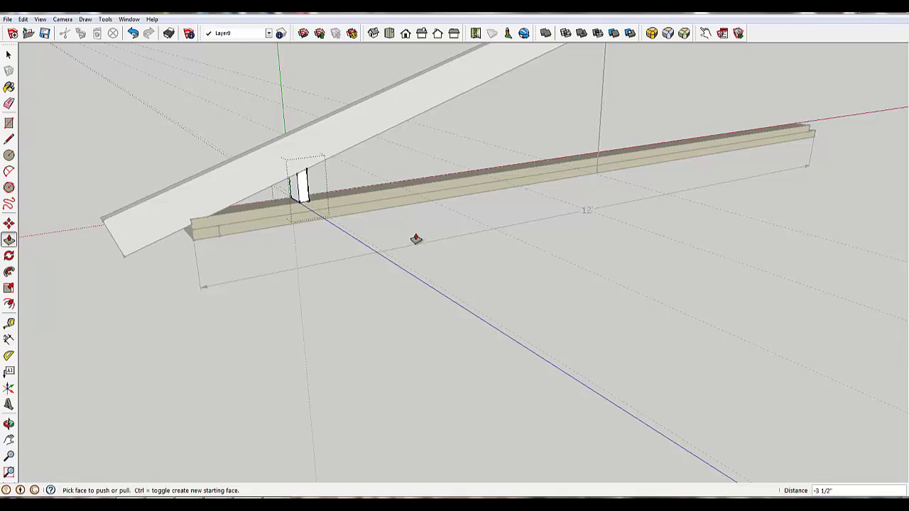
middle_click_drag(416, 237, 357, 238)
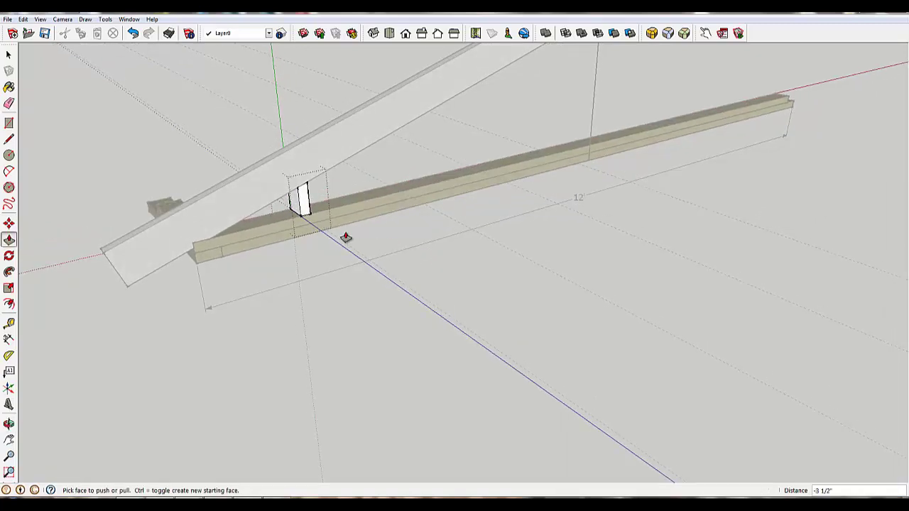
key("space")
Copy the short block under the rafter along the 12' plate
left_click(345, 234)
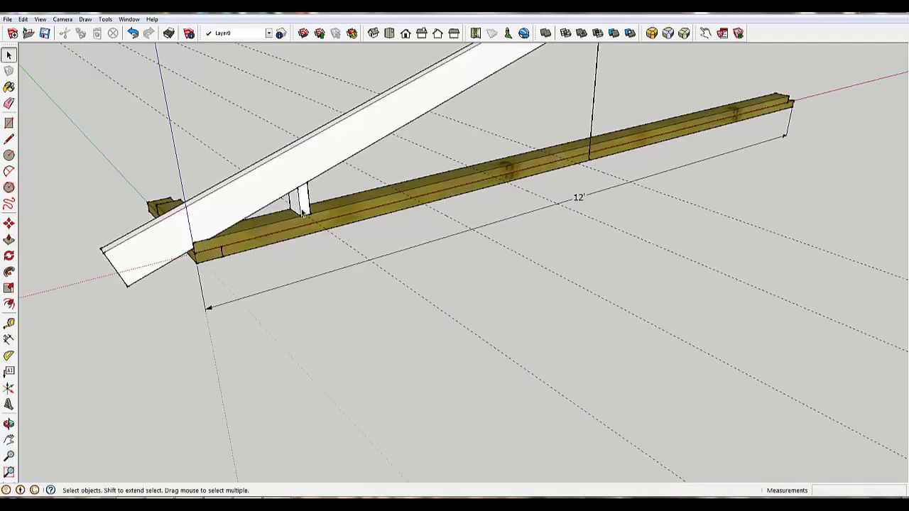
left_click(304, 210)
key("m")
scroll(304, 214, "up", 2)
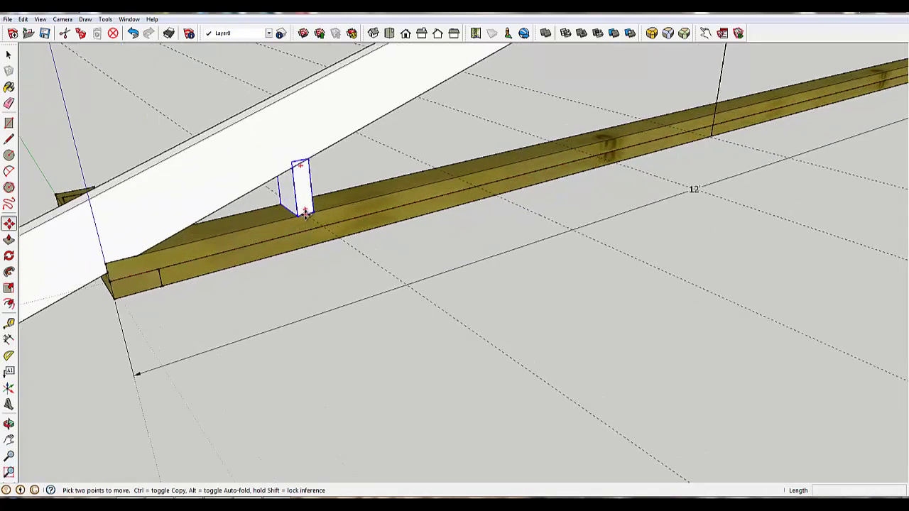
scroll(304, 215, "up", 1)
left_click(305, 211)
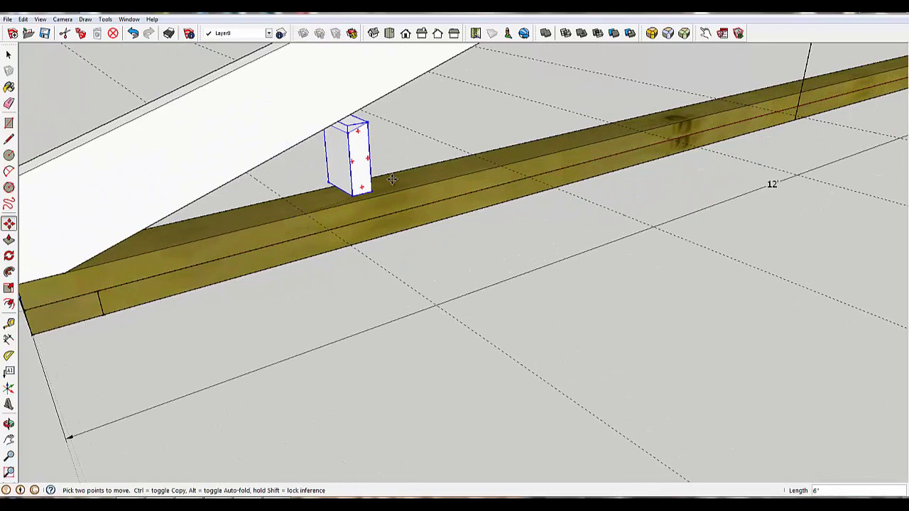
key("ctrl")
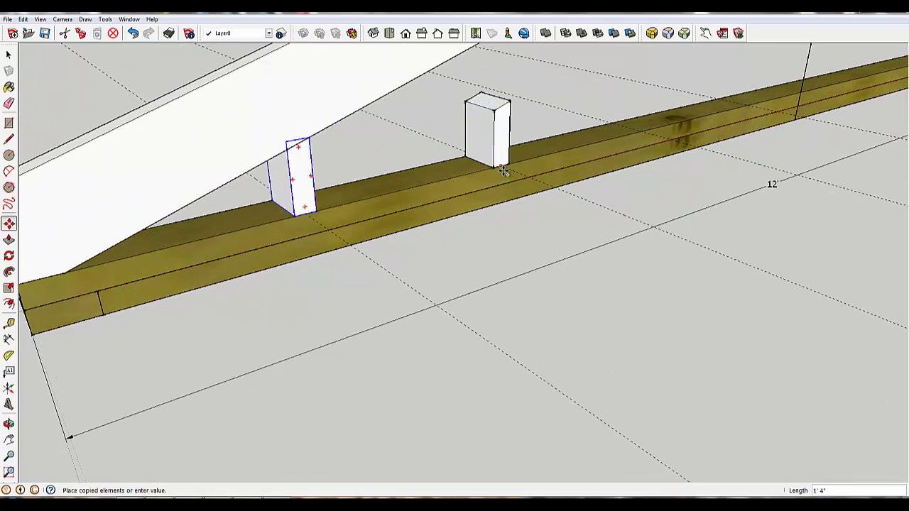
left_click(503, 169)
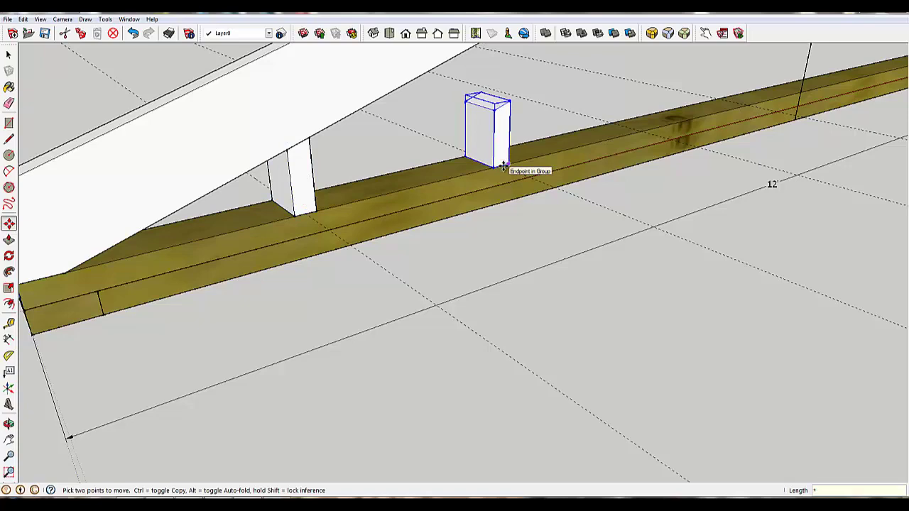
Array the copy 5x, making six posts spaced 1' 4" along the plate
type("5x")
key("Return")
scroll(507, 168, "down", 10)
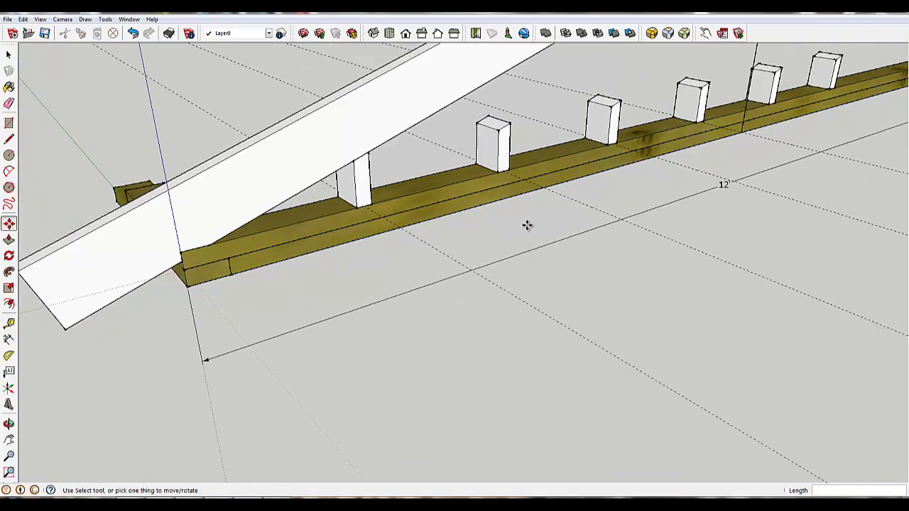
middle_click_drag(609, 271, 424, 248)
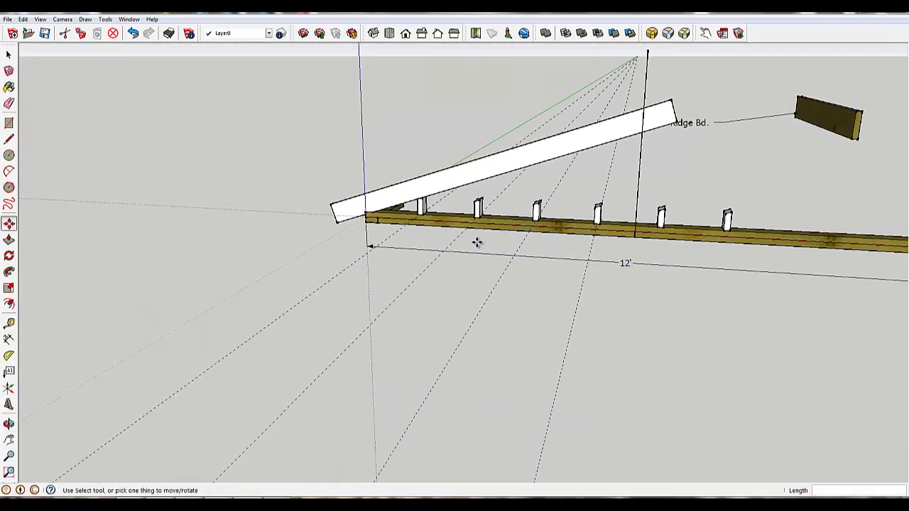
Move the second post up toward the underside of the sloping rafter
scroll(479, 231, "up", 6)
scroll(477, 221, "down", 3)
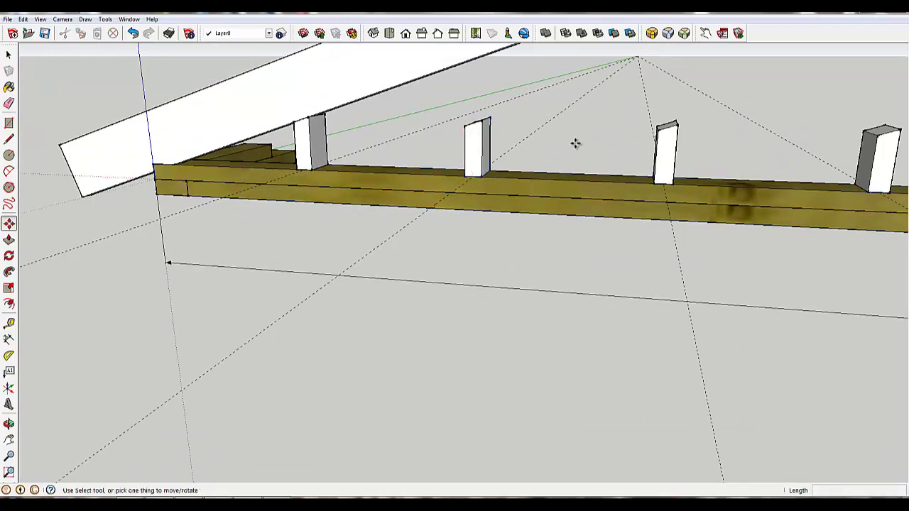
key("space")
left_click(471, 149)
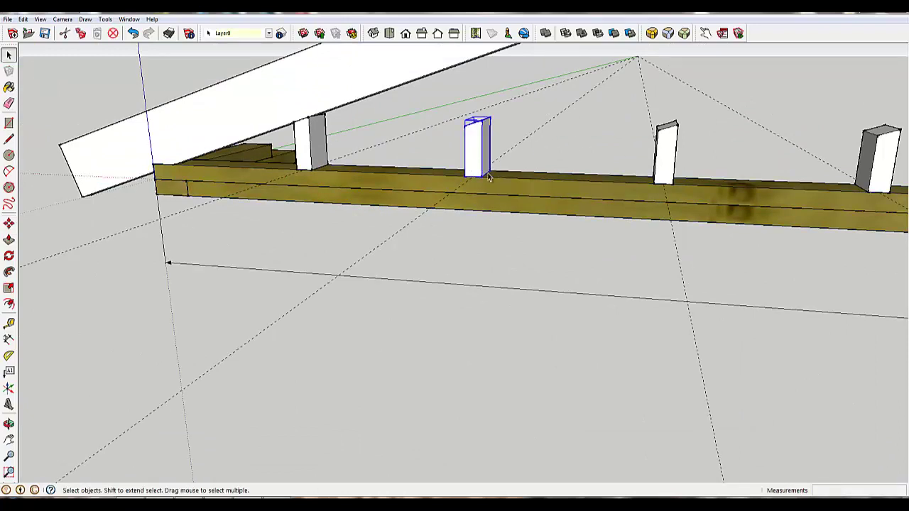
key("m")
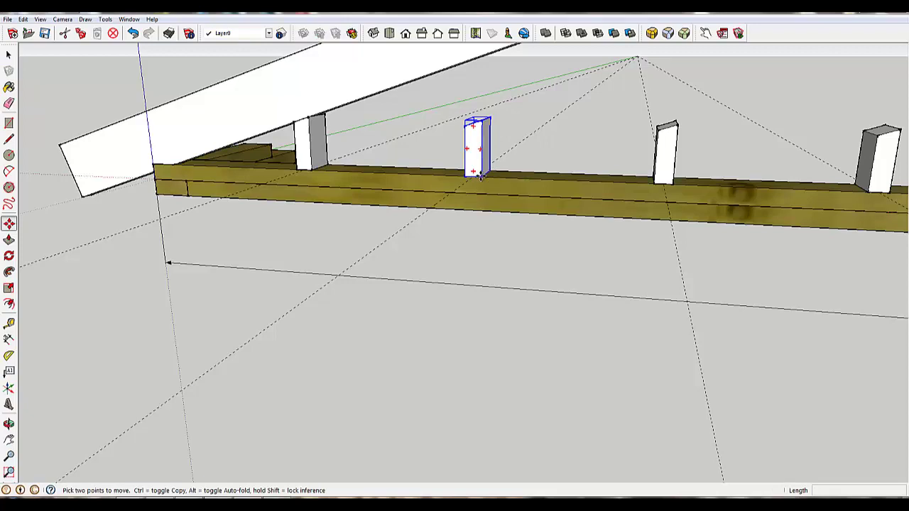
left_click_drag(487, 173, 479, 116)
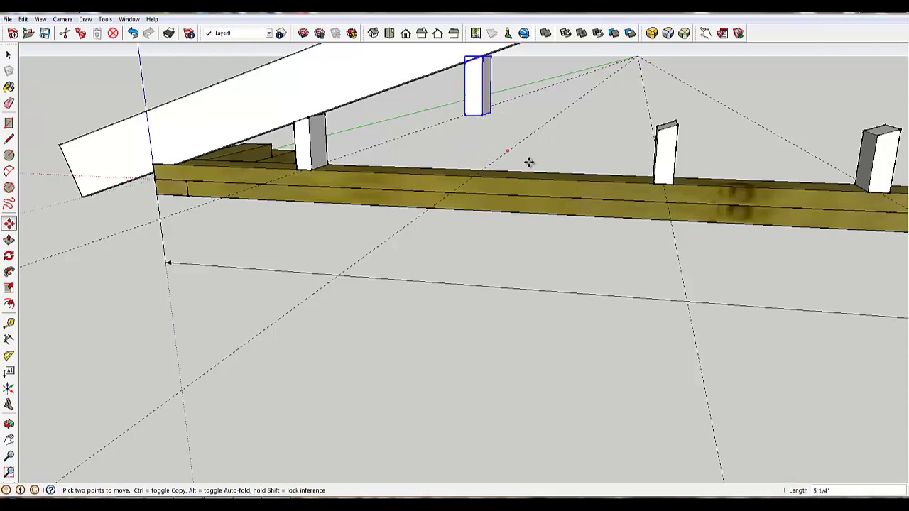
middle_click_drag(528, 162, 515, 85)
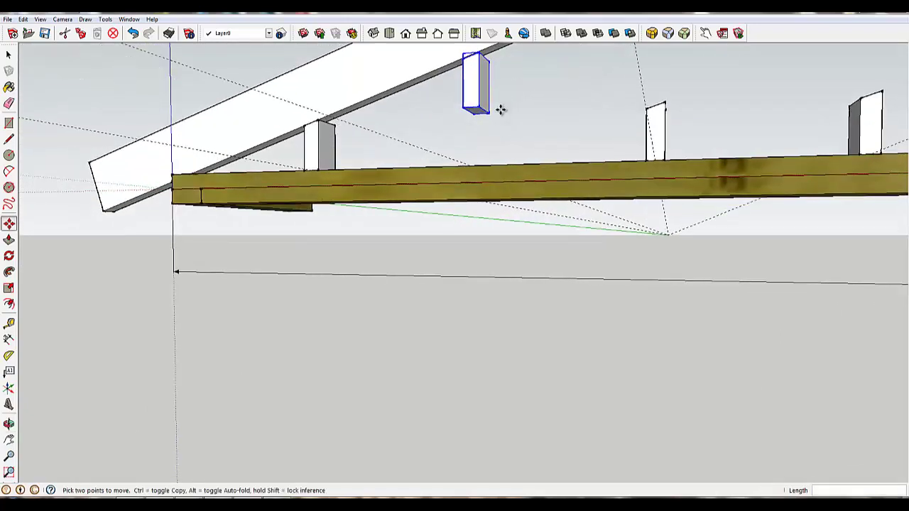
Extend the raised post's bottom face down to the 12' plate
key("space")
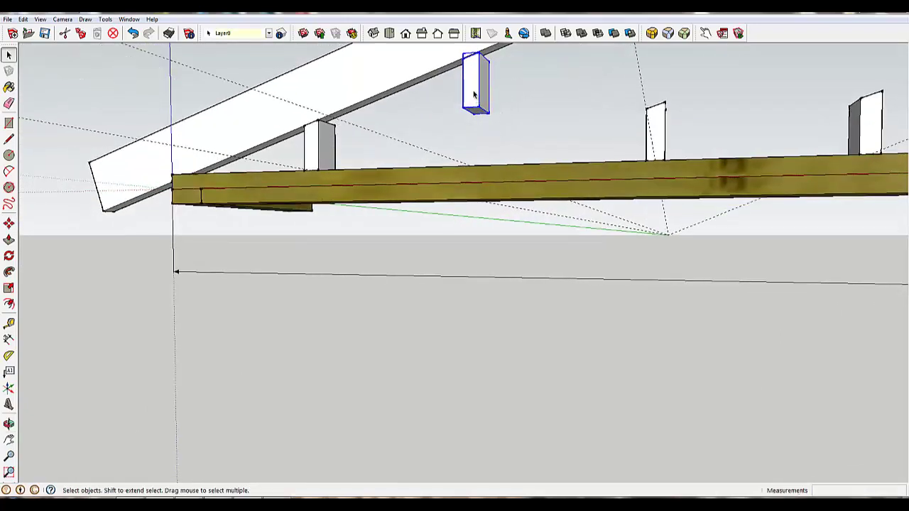
double_click(474, 97)
key("p")
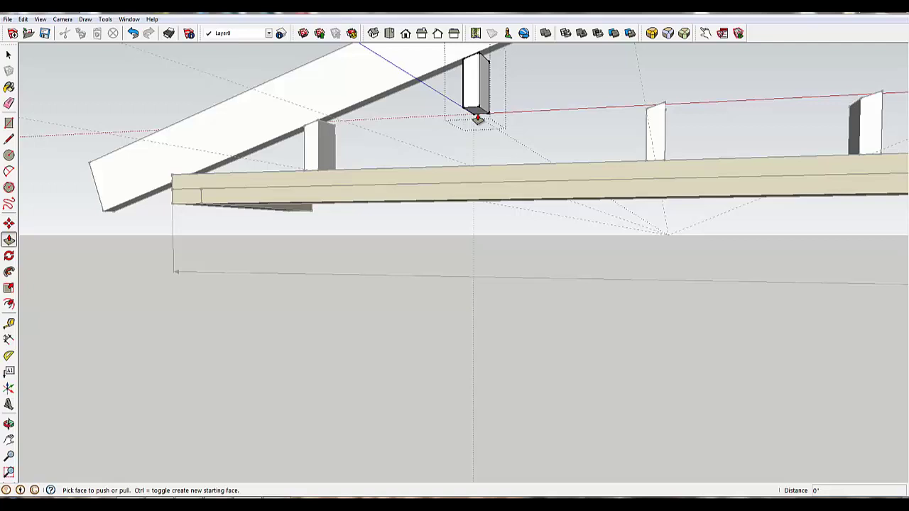
left_click_drag(477, 113, 487, 169)
middle_click_drag(586, 150, 541, 211)
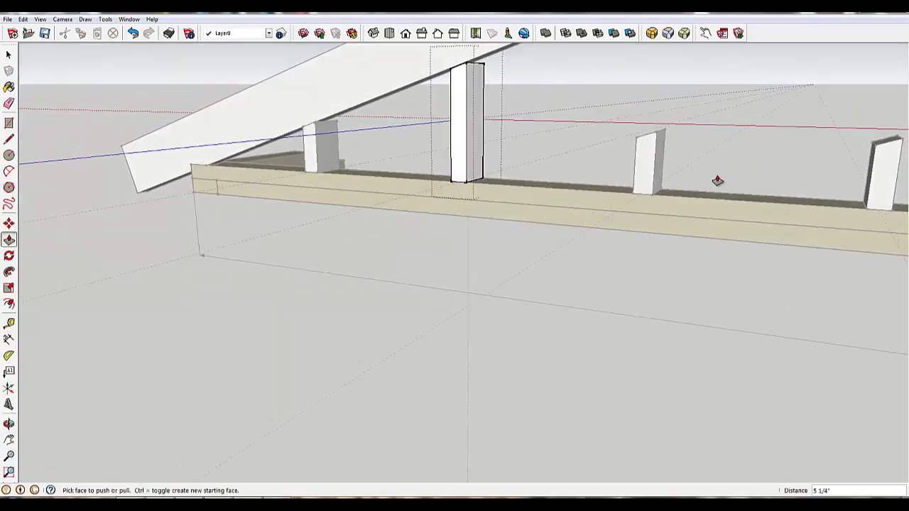
key("space")
middle_click_drag(718, 173, 708, 164)
scroll(708, 164, "down", 4)
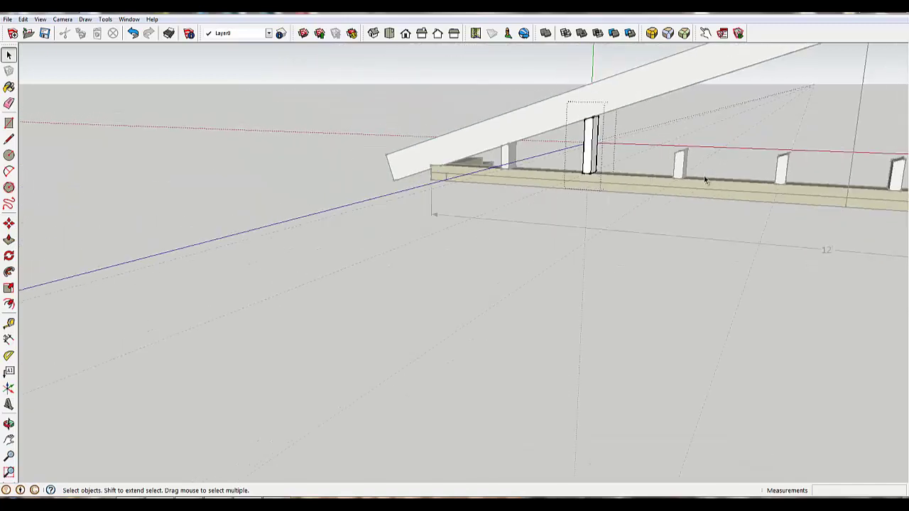
middle_click_drag(793, 209, 804, 211)
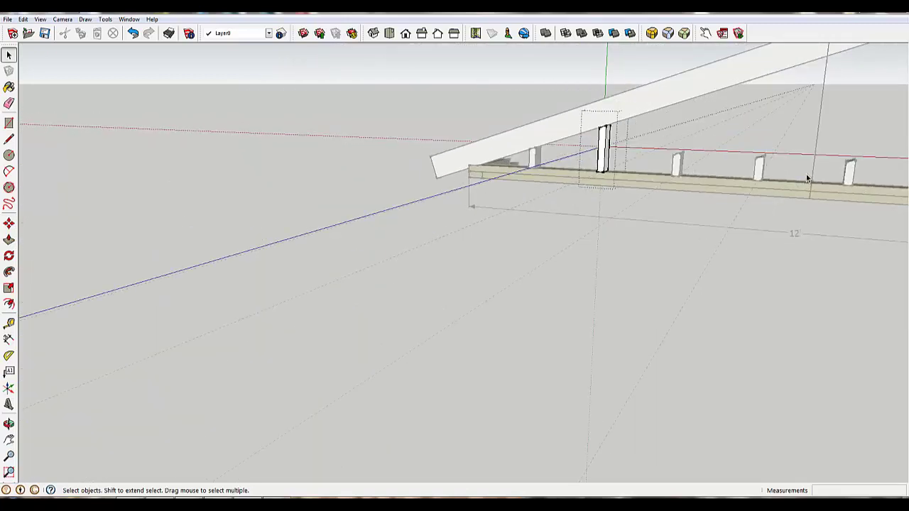
left_click(755, 260)
scroll(782, 174, "down", 3)
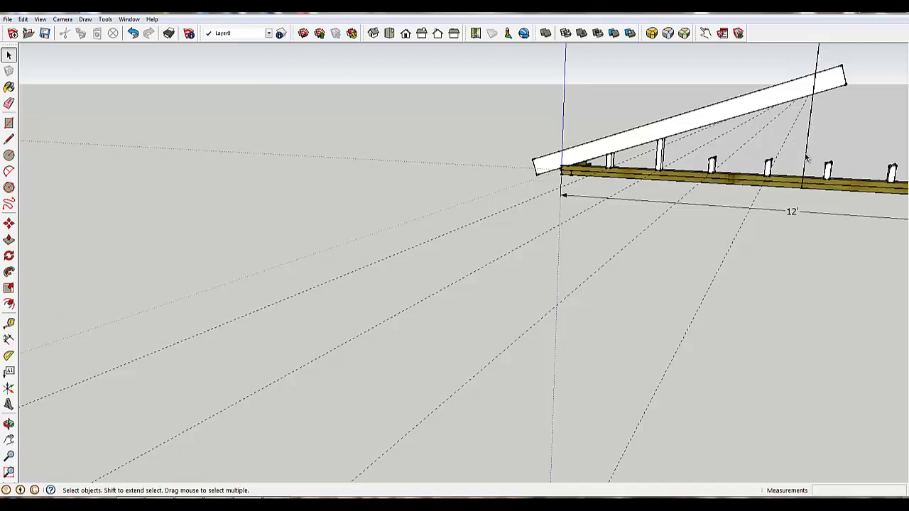
scroll(814, 178, "down", 1)
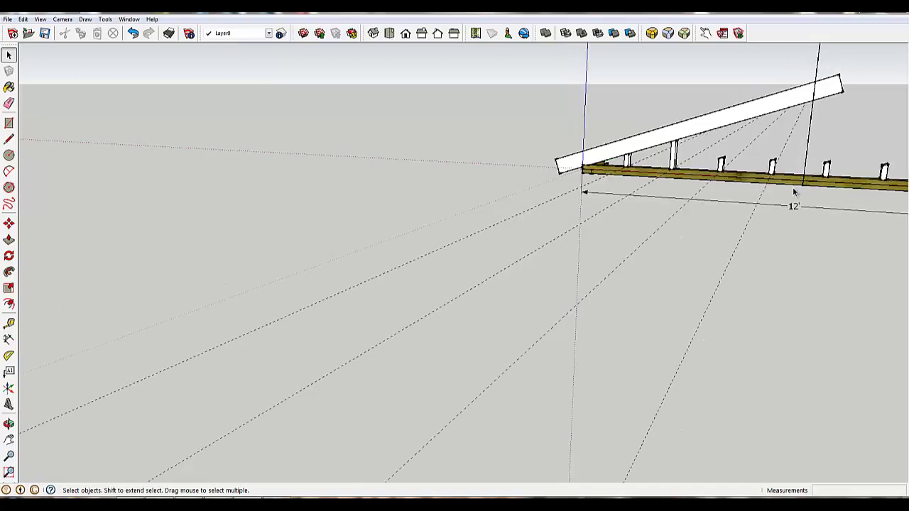
scroll(816, 157, "up", 2)
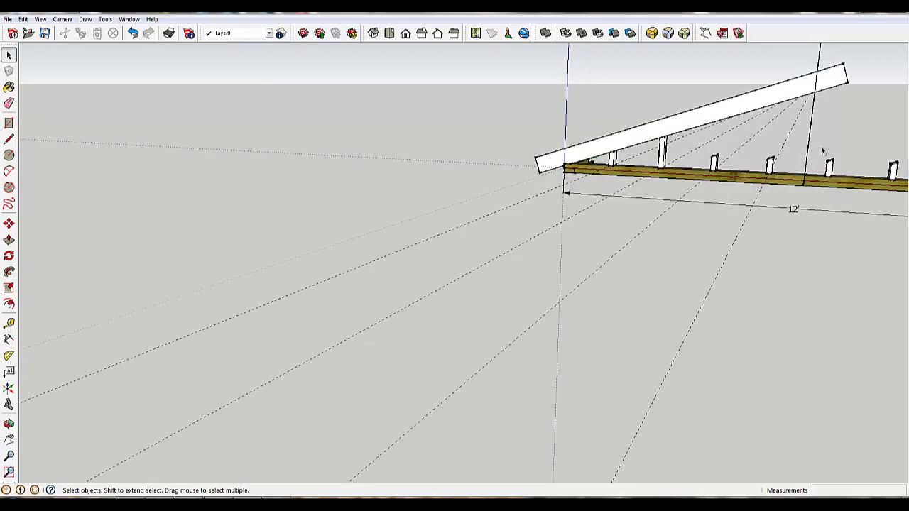
middle_click_drag(838, 142, 489, 247)
scroll(488, 246, "up", 2)
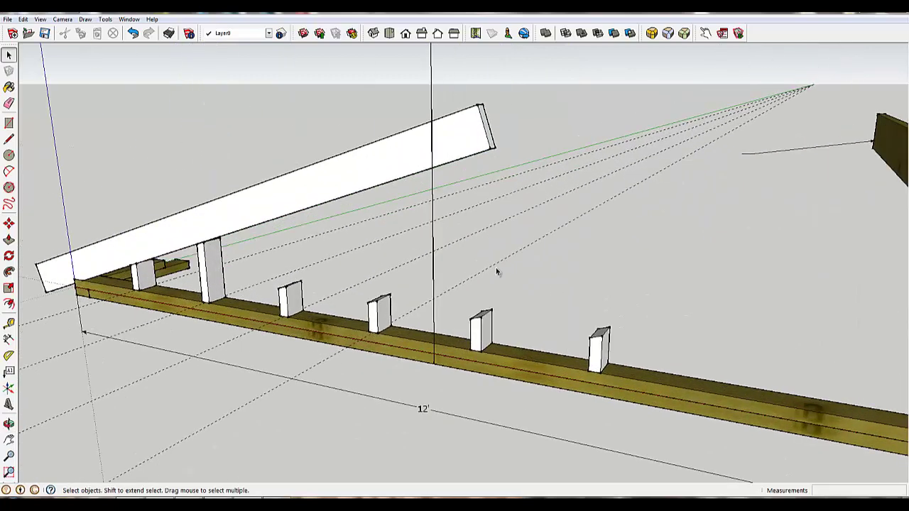
Slide the stud about 5 1/2" left onto the plate's vertical centre line
left_click(479, 348)
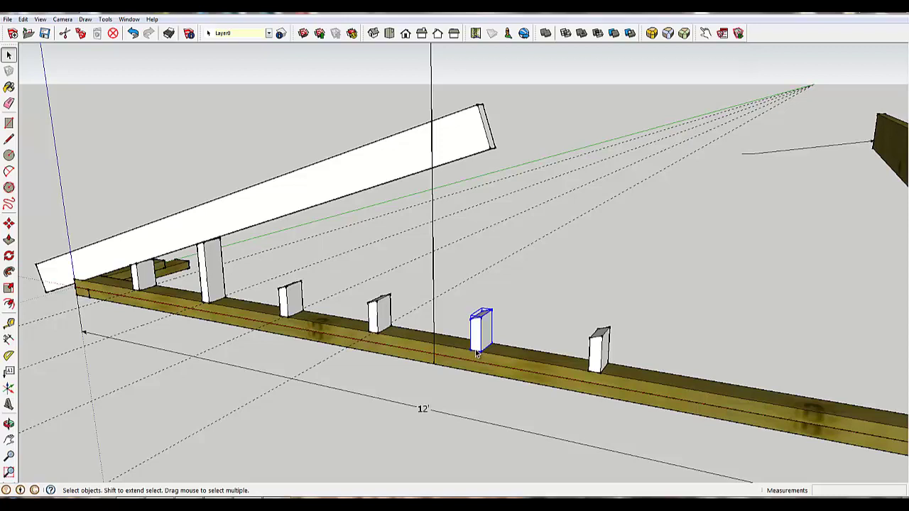
scroll(477, 353, "up", 3)
key("m")
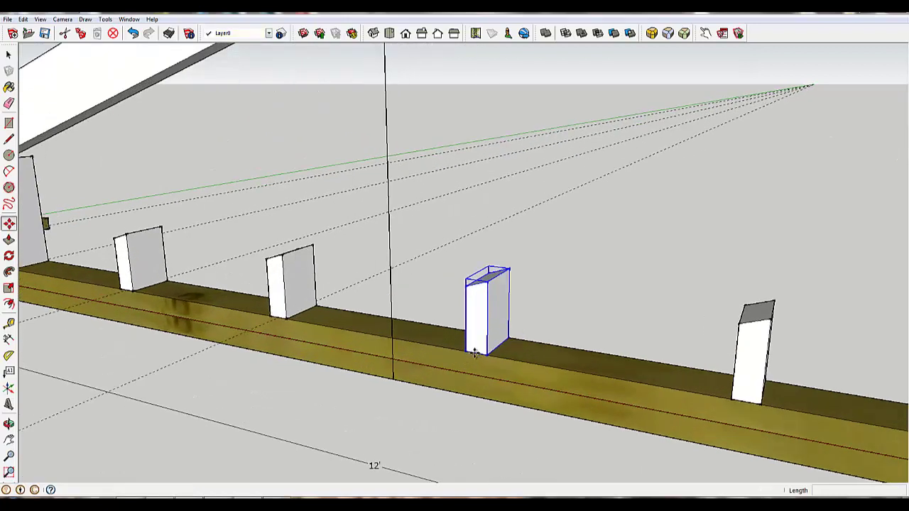
left_click(475, 353)
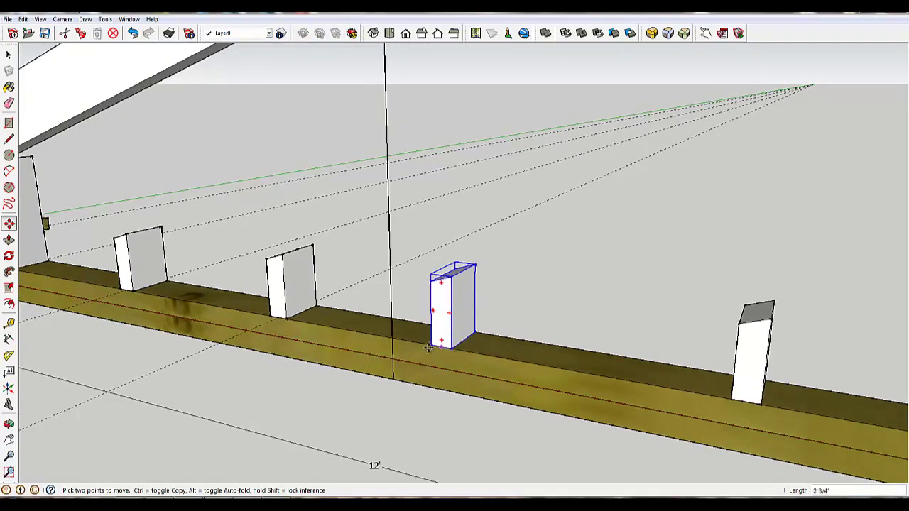
left_click(392, 338)
scroll(447, 301, "down", 2)
scroll(449, 301, "up", 5)
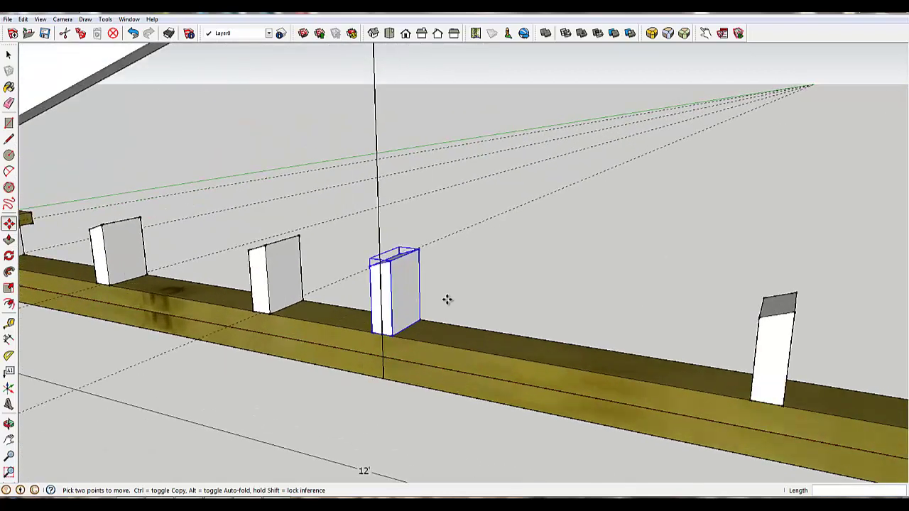
middle_click_drag(353, 287, 521, 289)
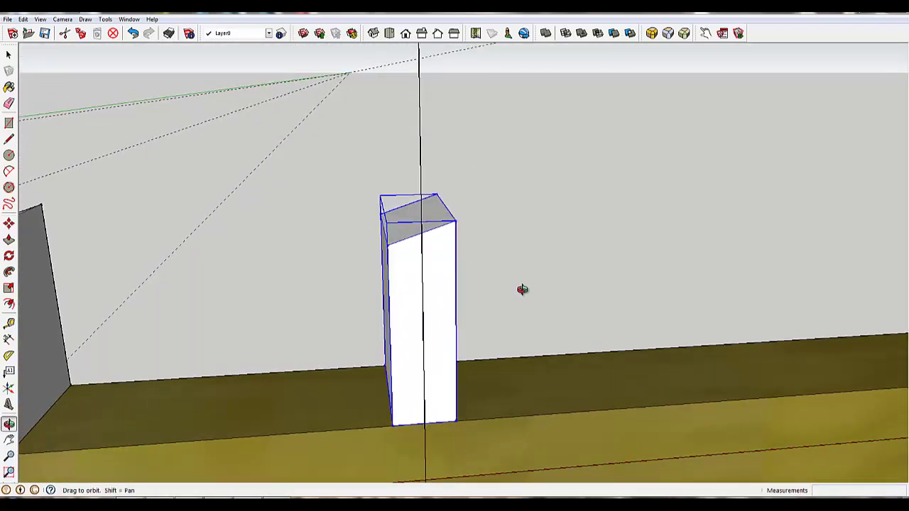
key("m")
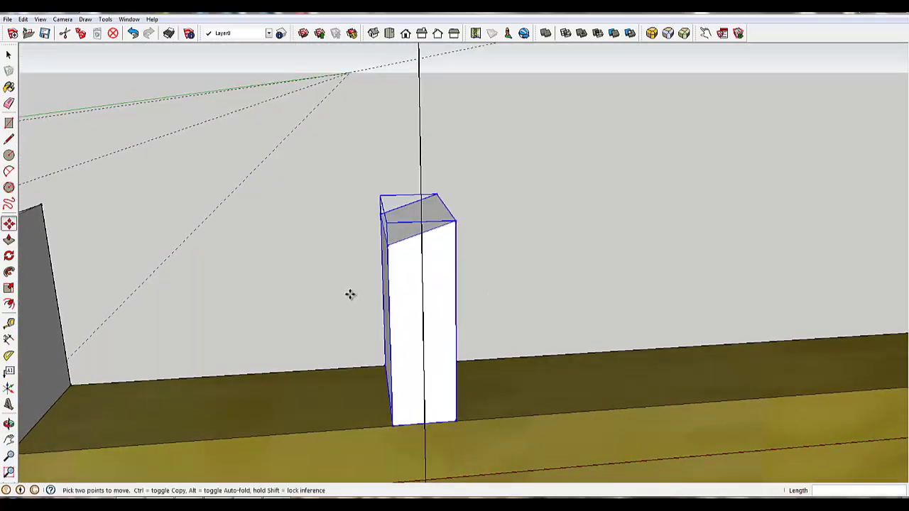
key("space")
double_click(404, 290)
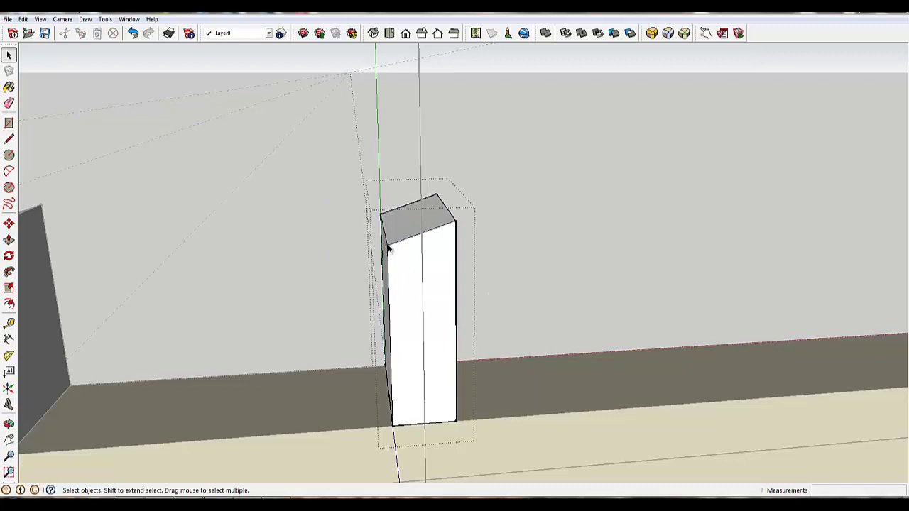
Draw two lines across the centre post's sloped top to square it off
left_click(456, 226)
key("l")
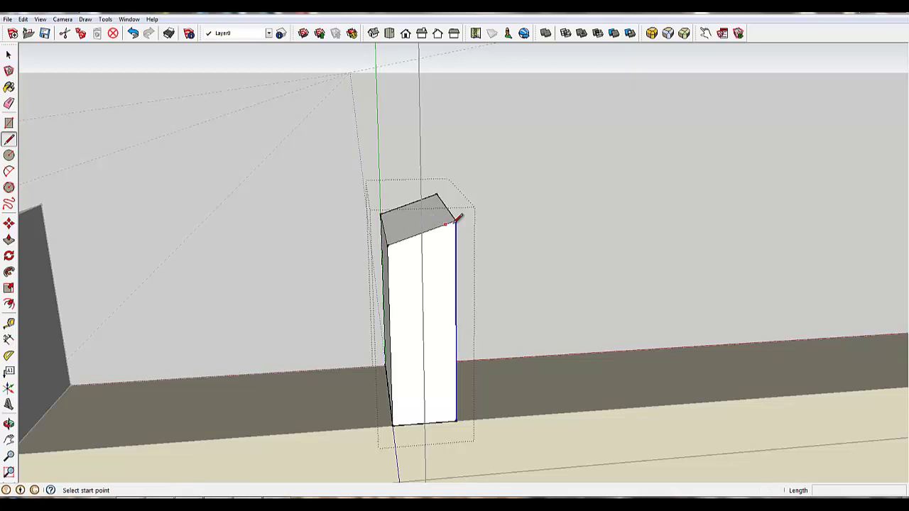
left_click(456, 221)
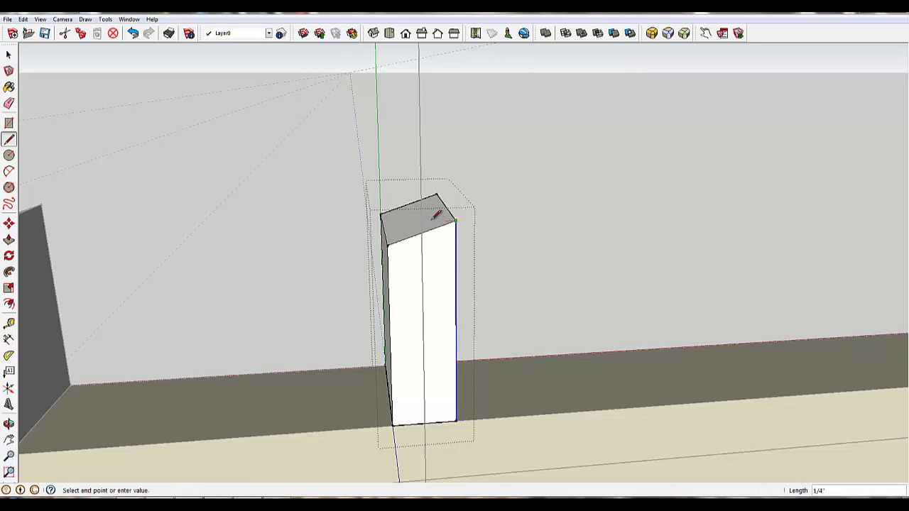
left_click(386, 222)
left_click(382, 252)
left_click(392, 215)
mouse_move(376, 256)
middle_mouse_down()
mouse_move(373, 265)
mouse_move(485, 279)
middle_mouse_up()
Raise the post's top face 3 1/2" and erase the leftover diagonal edges
key("p")
mouse_move(442, 246)
left_mouse_down()
mouse_move(362, 229)
mouse_move(412, 249)
mouse_move(458, 243)
left_mouse_up()
key("e")
mouse_move(367, 258)
middle_mouse_down()
mouse_move(652, 286)
mouse_move(717, 266)
middle_mouse_up()
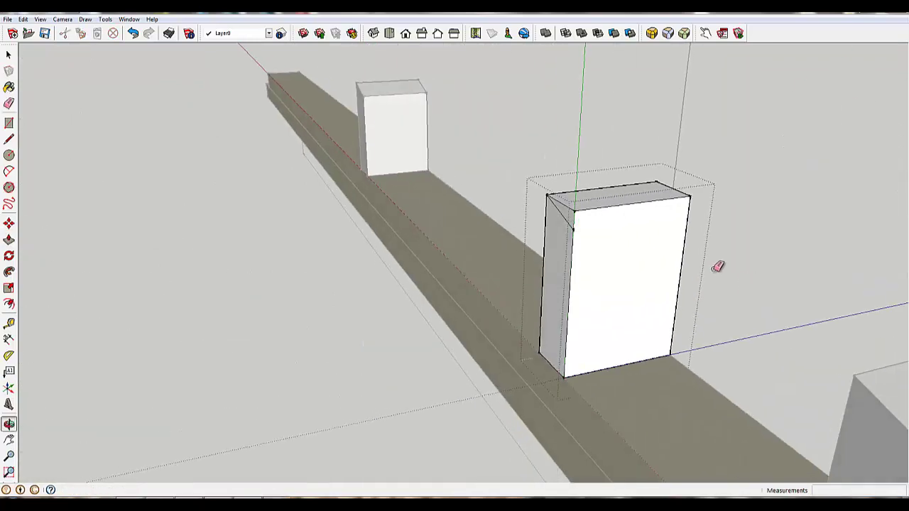
left_click(561, 214)
middle_click_drag(620, 242, 245, 235)
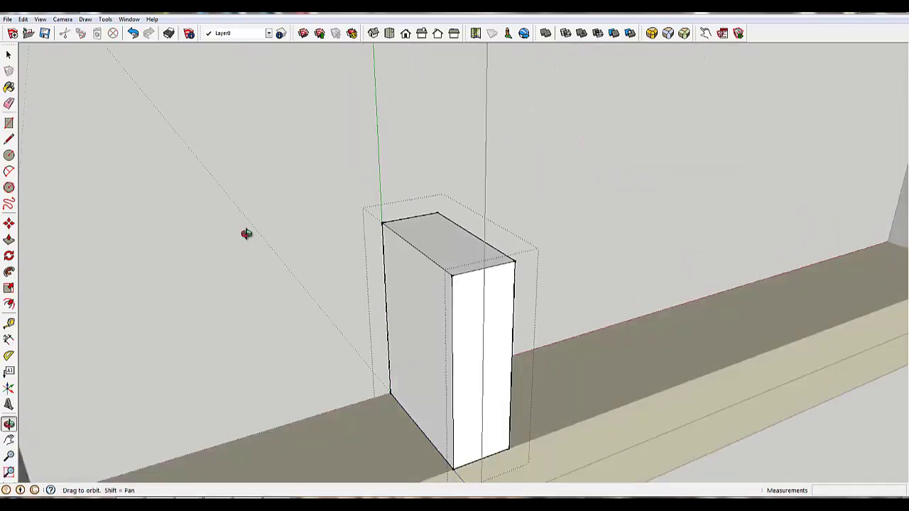
Pull the centre block's top face up 1' 2 1/4" into a tall post
scroll(301, 257, "down", 8)
scroll(439, 357, "down", 3)
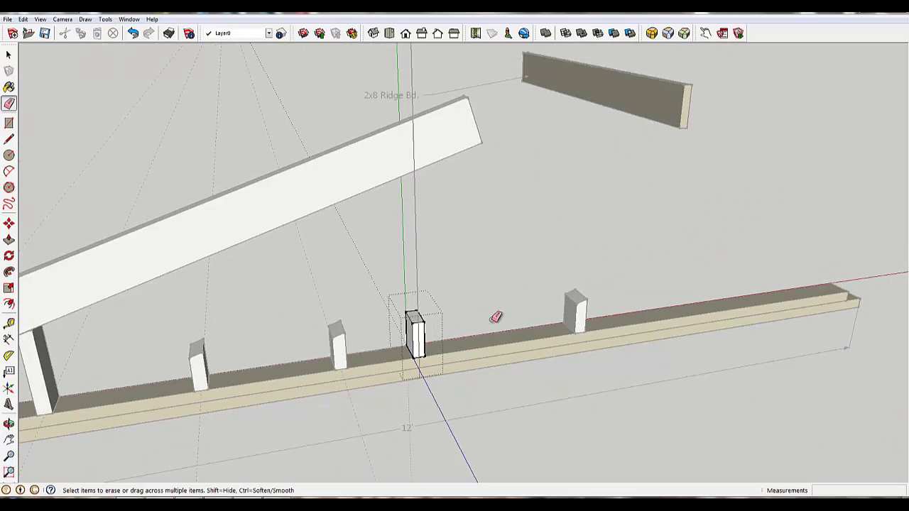
key("p")
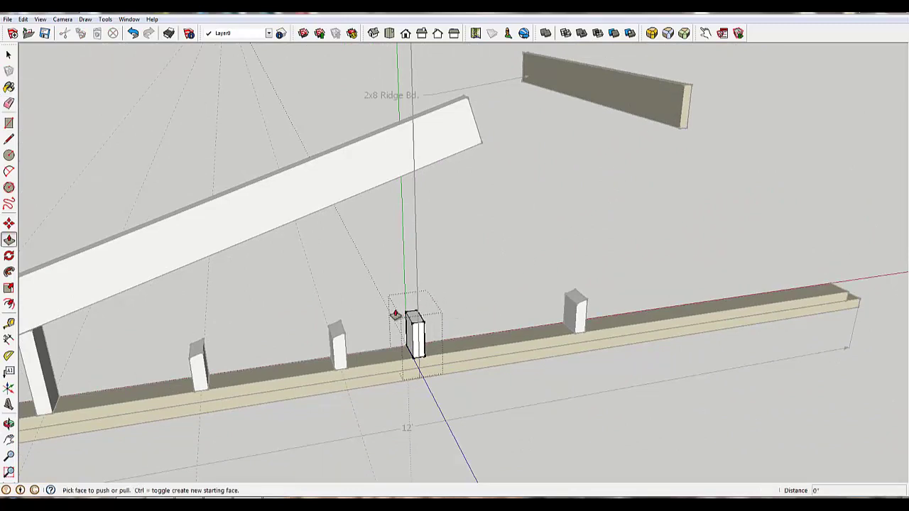
left_click(415, 315)
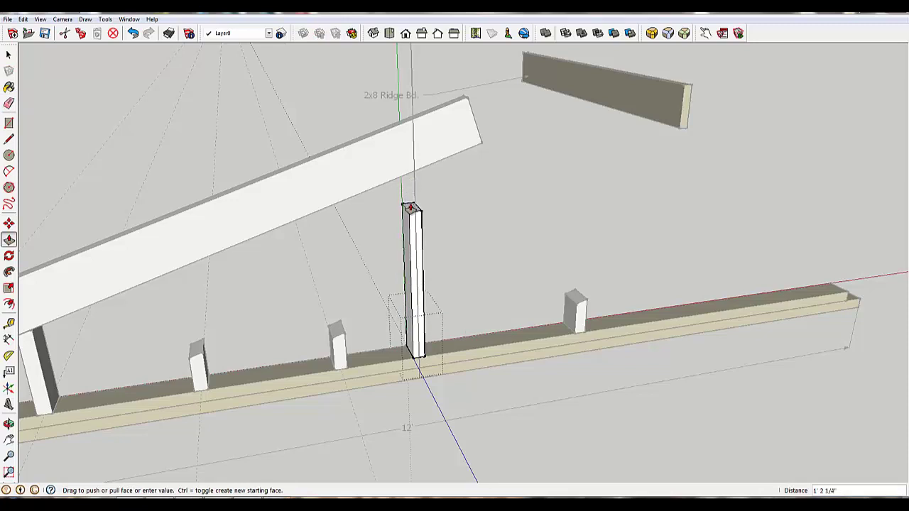
left_click(410, 208)
middle_click_drag(561, 193, 519, 213)
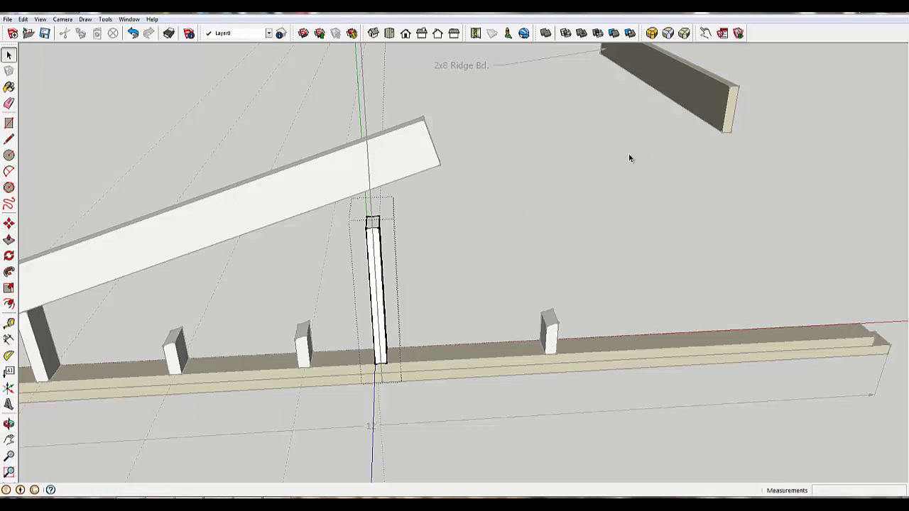
Move the 2x8 Ridge Bd. over the centre post
key("space")
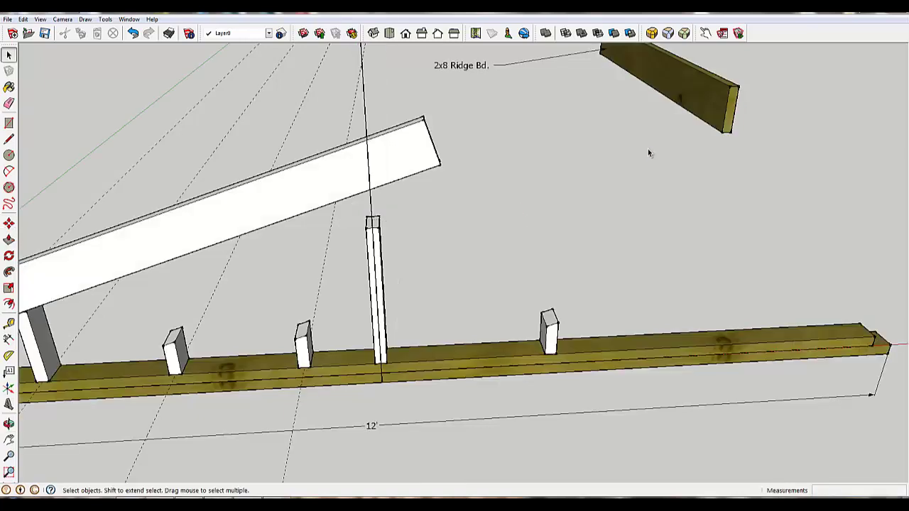
left_click(728, 99)
key("m")
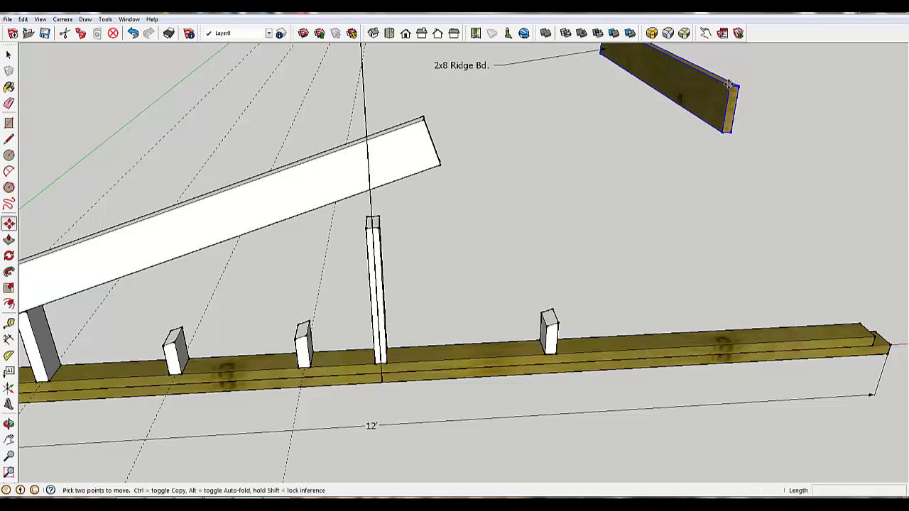
left_click(730, 89)
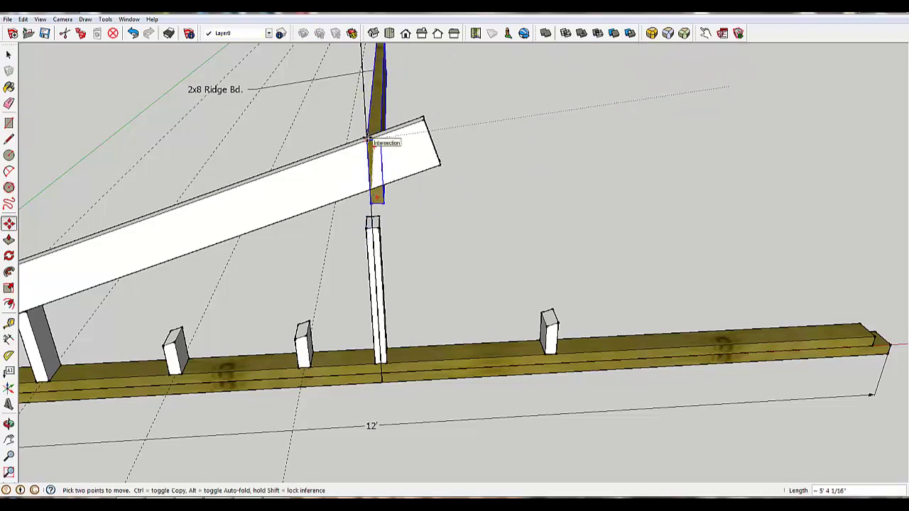
scroll(367, 139, "up", 5)
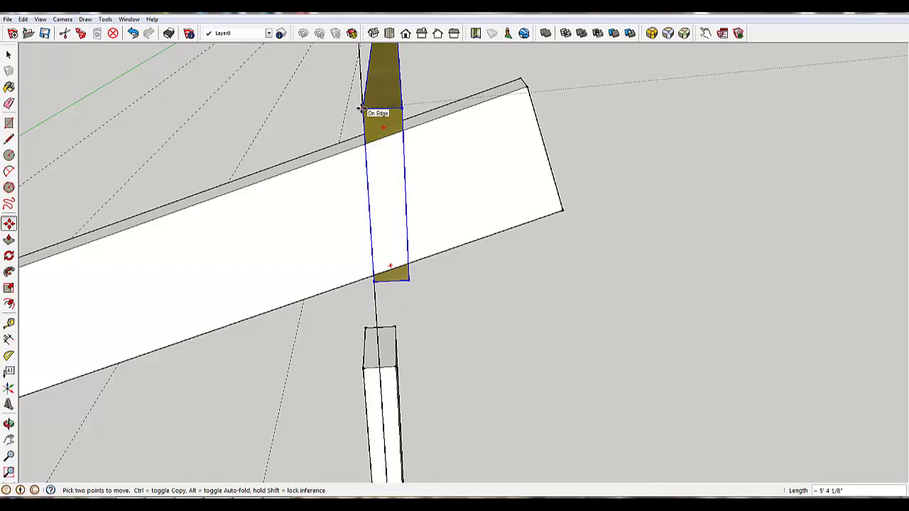
left_click(360, 108)
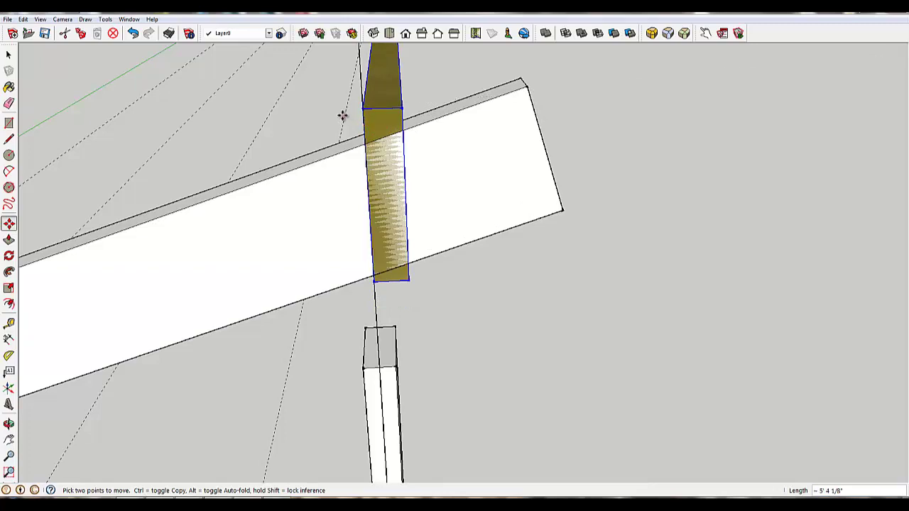
Adjust the ridge board's position so it snaps to the rafter's edge
left_click(381, 108)
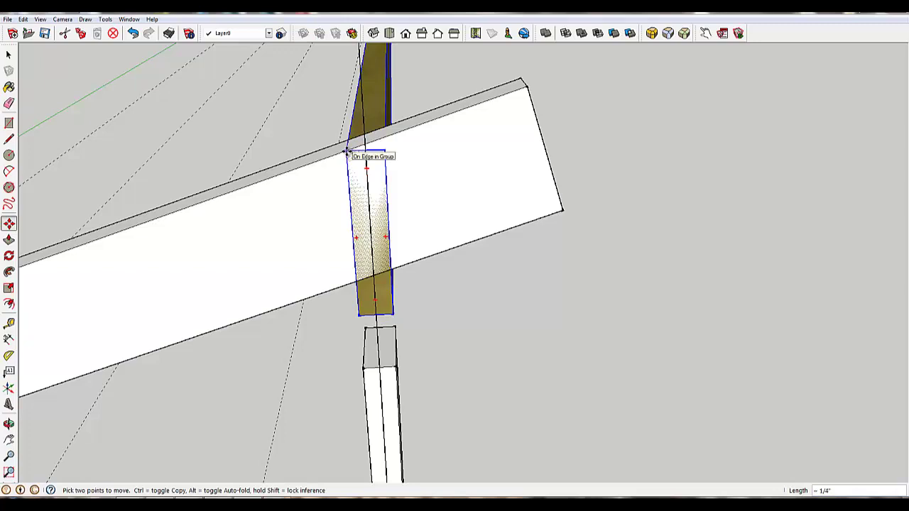
left_click(346, 151)
scroll(509, 284, "down", 2)
scroll(510, 286, "up", 2)
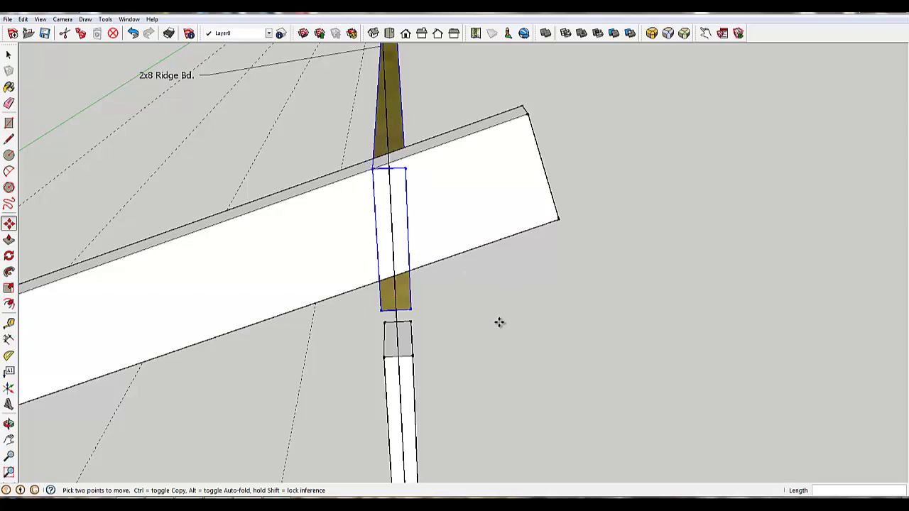
middle_click_drag(499, 323, 434, 286)
Push the centre post's top face up 2 13/16" to meet the ridge board
key("space")
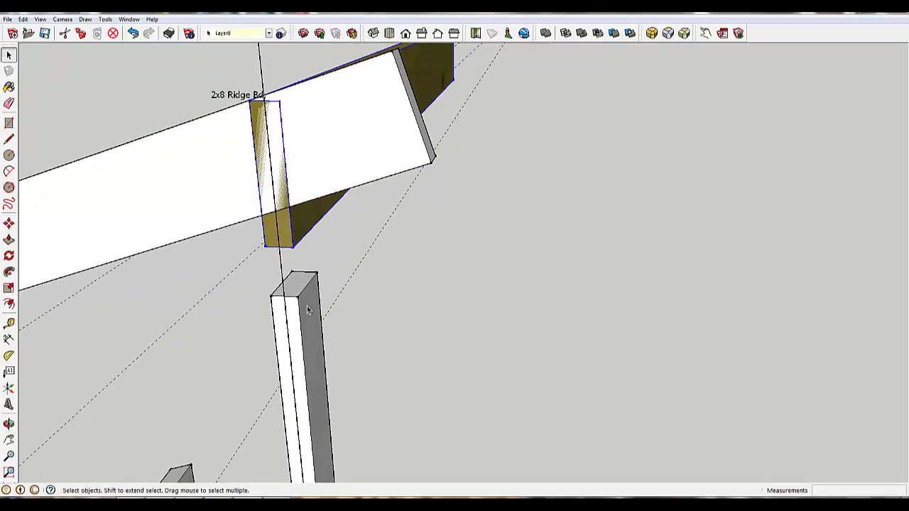
double_click(307, 298)
left_click(300, 284)
key("p")
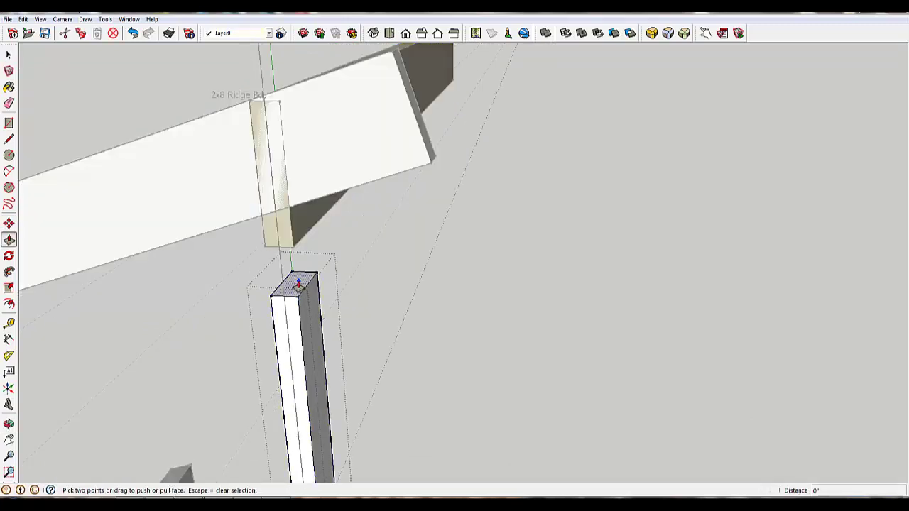
left_click_drag(299, 282, 298, 252)
Check from below that the post reaches the ridge board, then close the post's editing
middle_click_drag(347, 278, 410, 270)
scroll(412, 277, "down", 4)
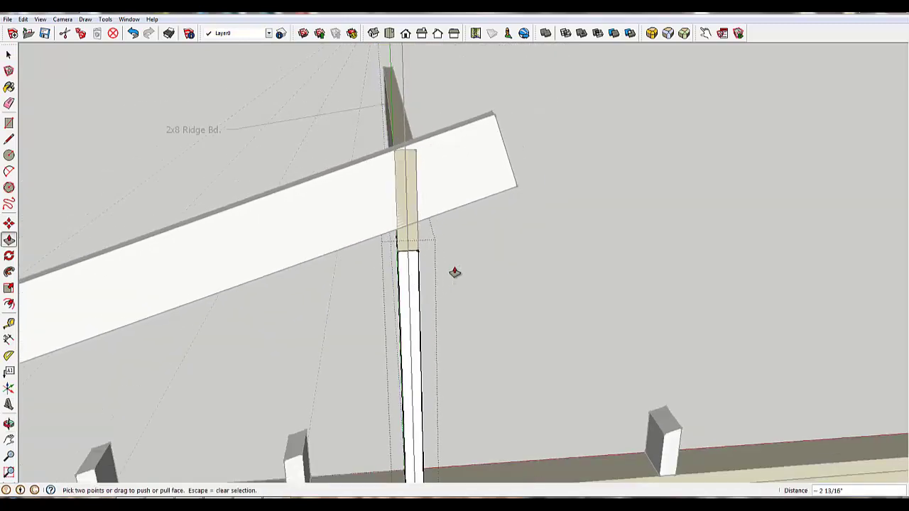
scroll(487, 297, "down", 1)
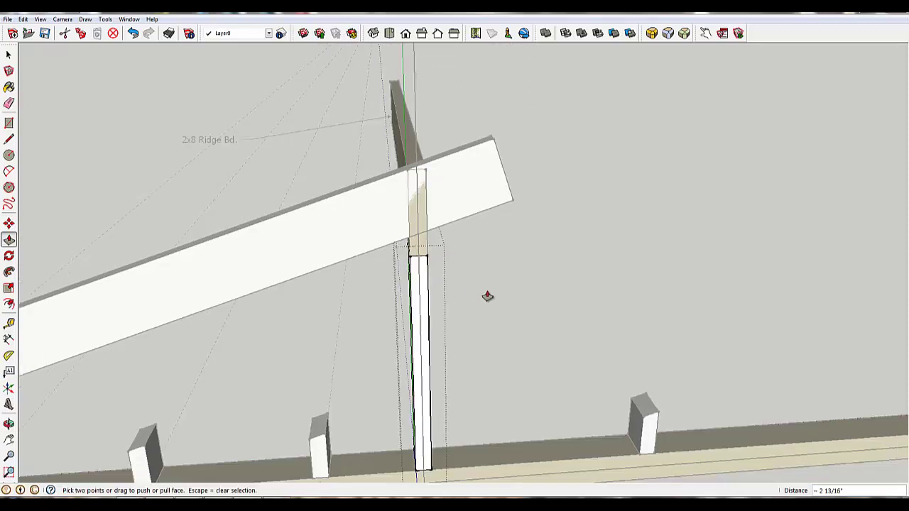
scroll(488, 297, "up", 1)
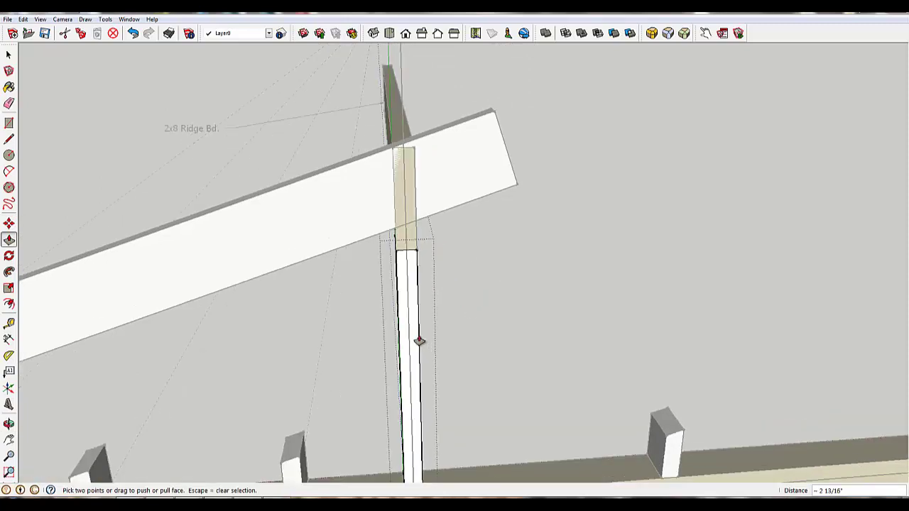
scroll(448, 395, "down", 1)
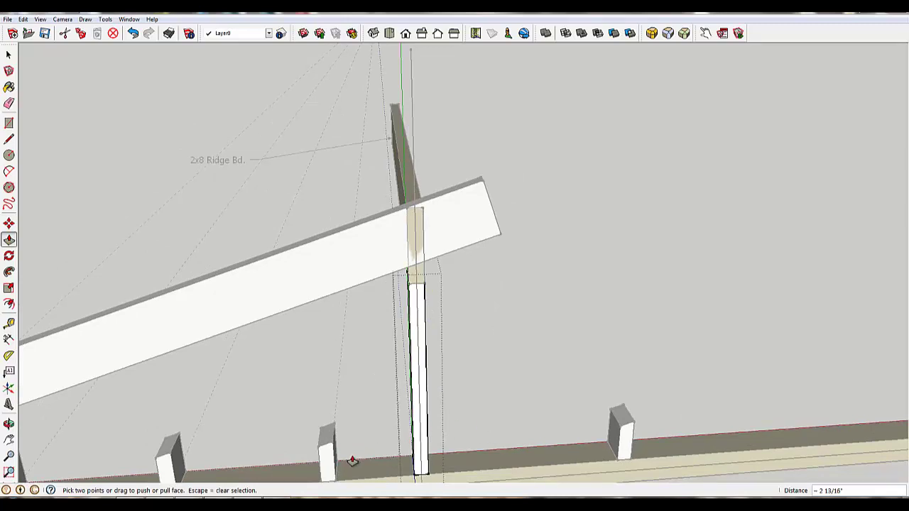
middle_click_drag(353, 461, 375, 380)
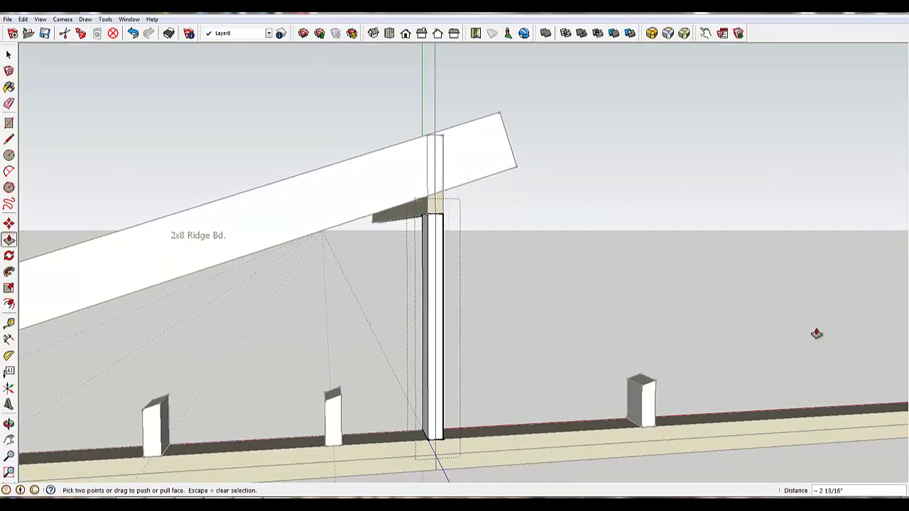
middle_click_drag(376, 412, 343, 403)
key("space")
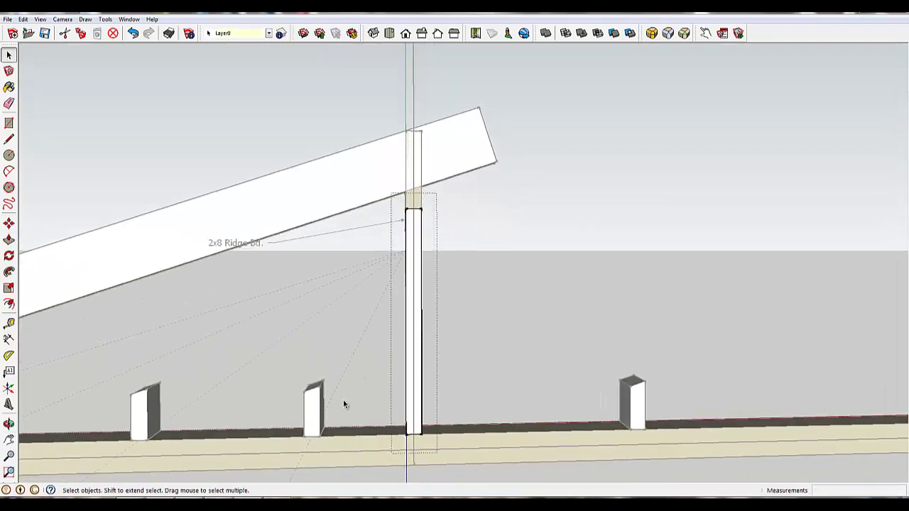
left_click(317, 406)
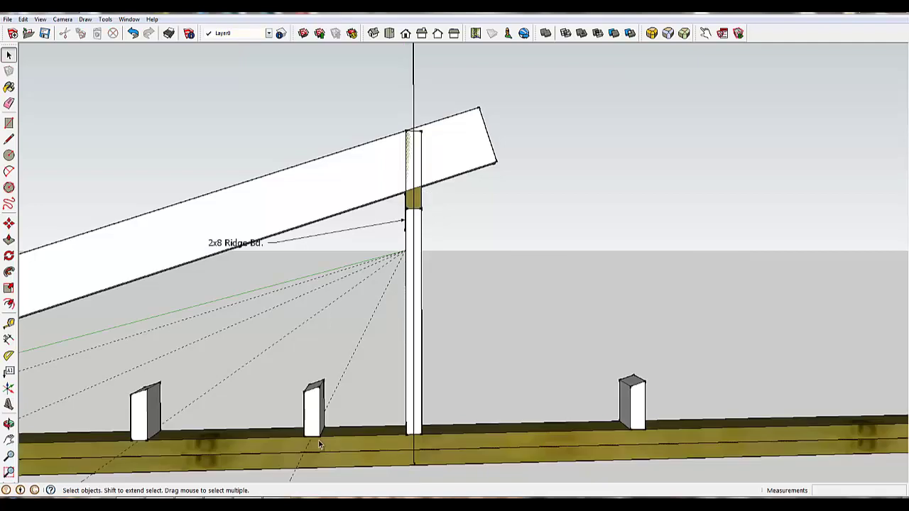
Copy a short stud from the plate to a spot beside the centre post
scroll(319, 440, "up", 3)
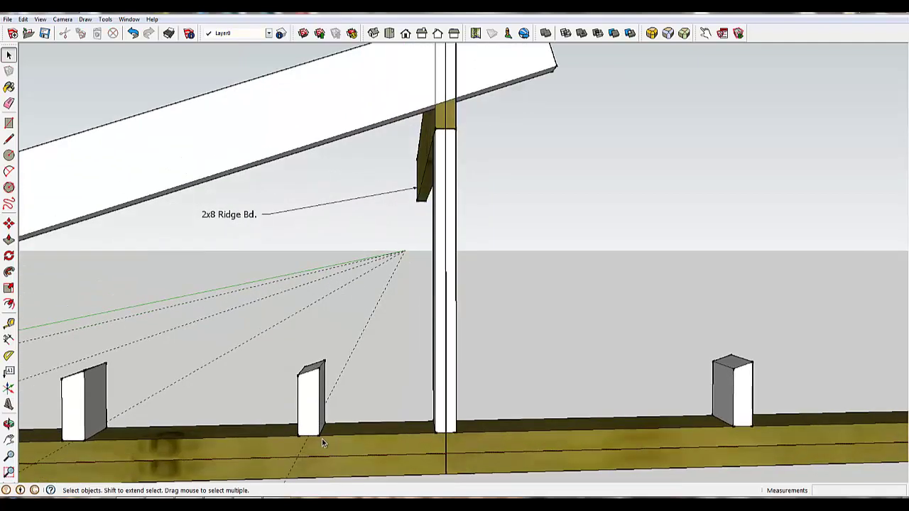
key("m")
left_click(318, 435)
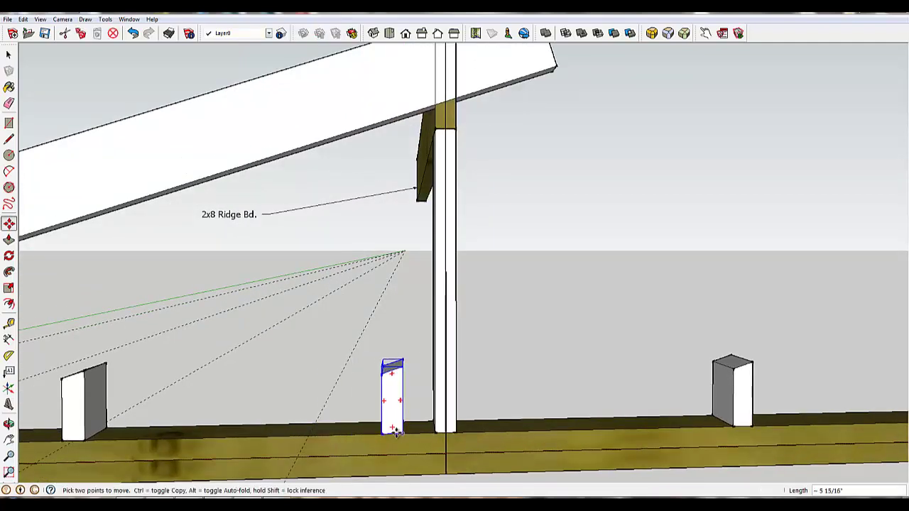
key("ctrl")
left_click(433, 431)
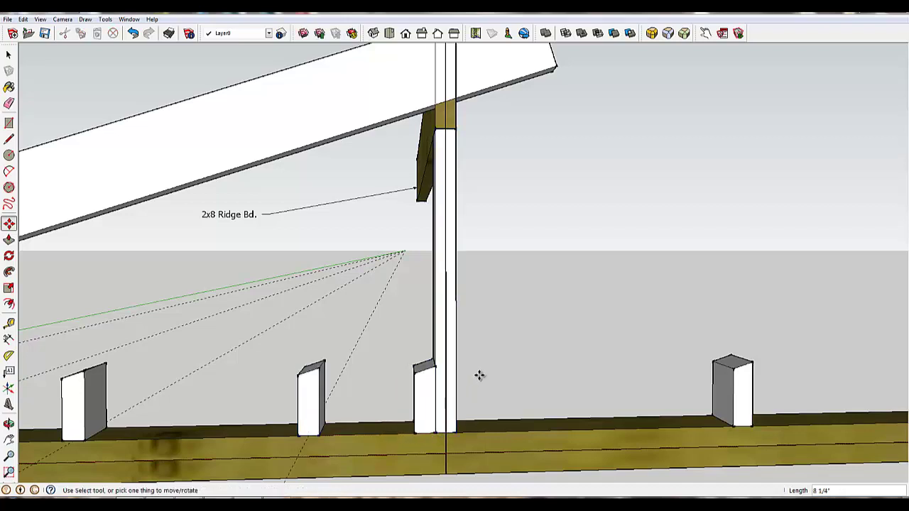
middle_click_drag(480, 375, 511, 377)
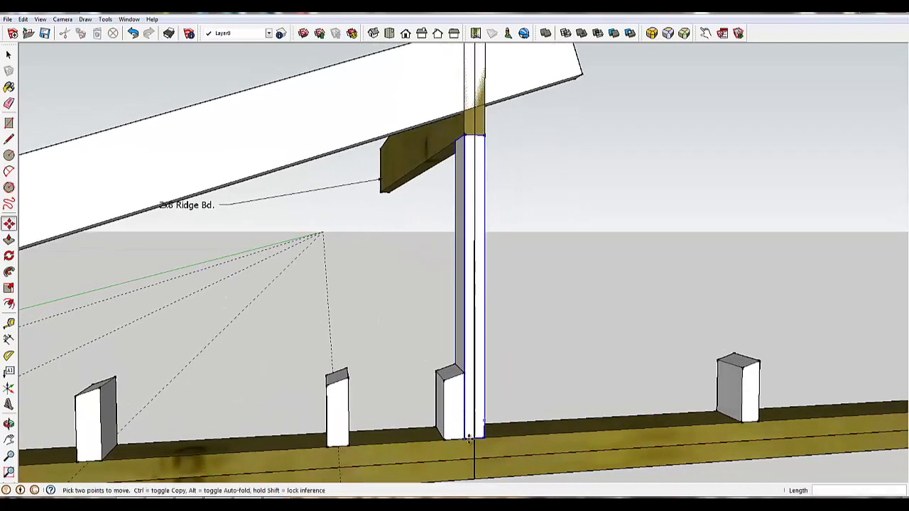
Raise the copied stud 1' 6 3/4" up under the ridge board as a support block
key("space")
left_click(453, 423)
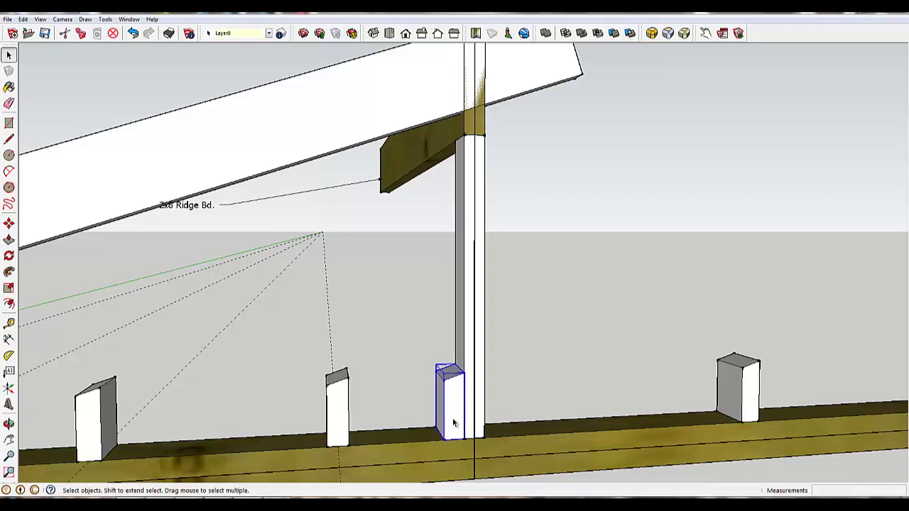
key("m")
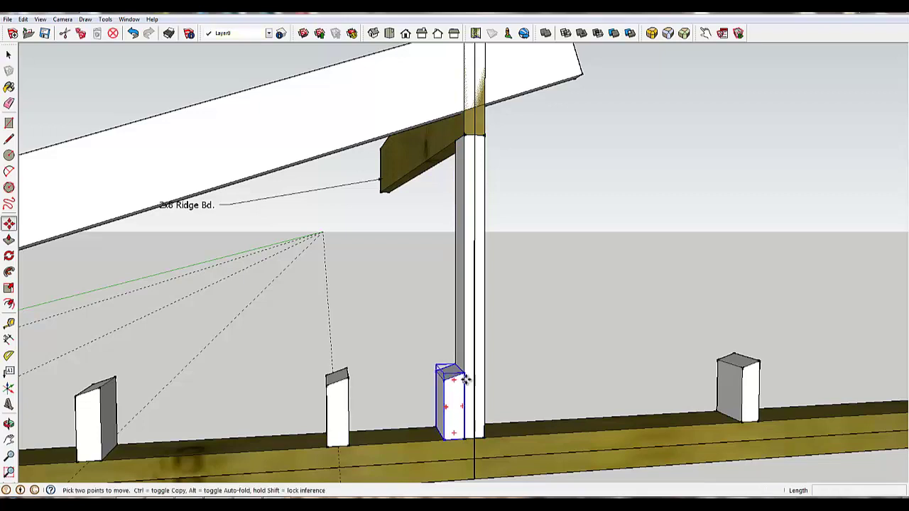
left_click_drag(464, 363, 464, 105)
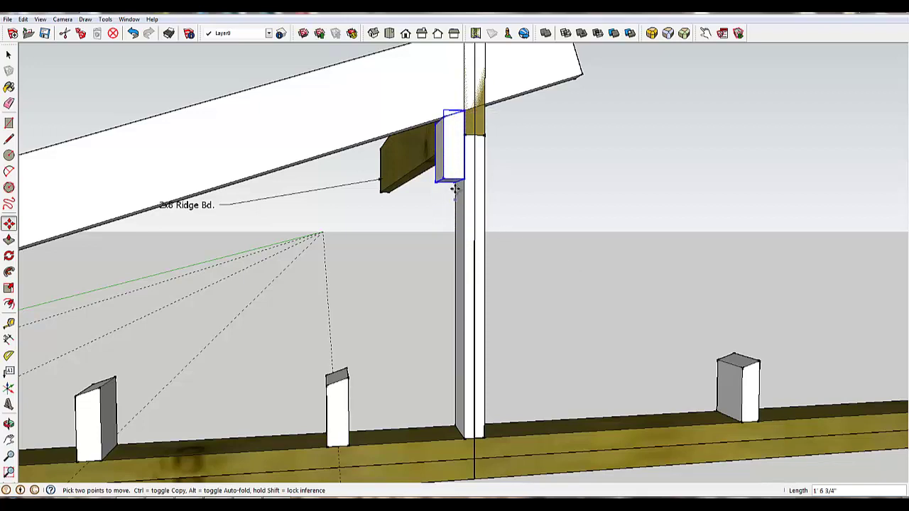
middle_click_drag(428, 276, 432, 197)
Inside the small block at the rafter joint, push its bottom face down to the plate
key("space")
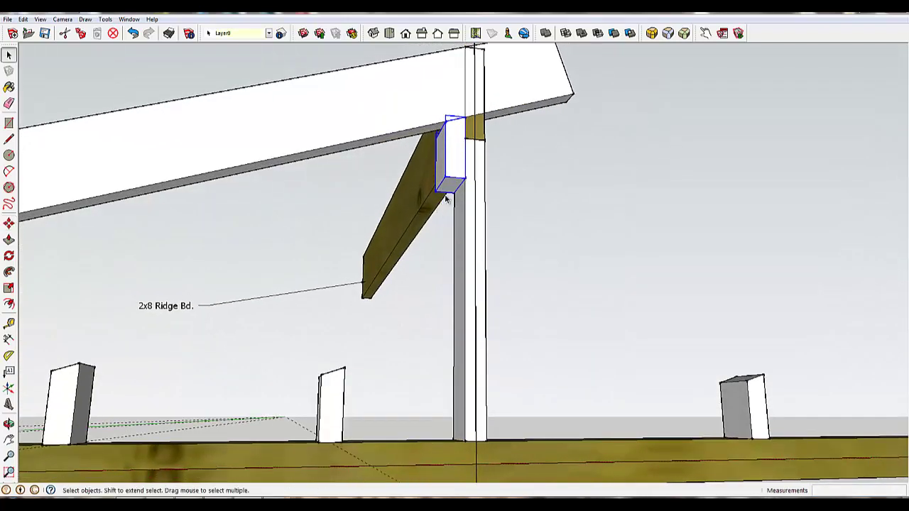
key("p")
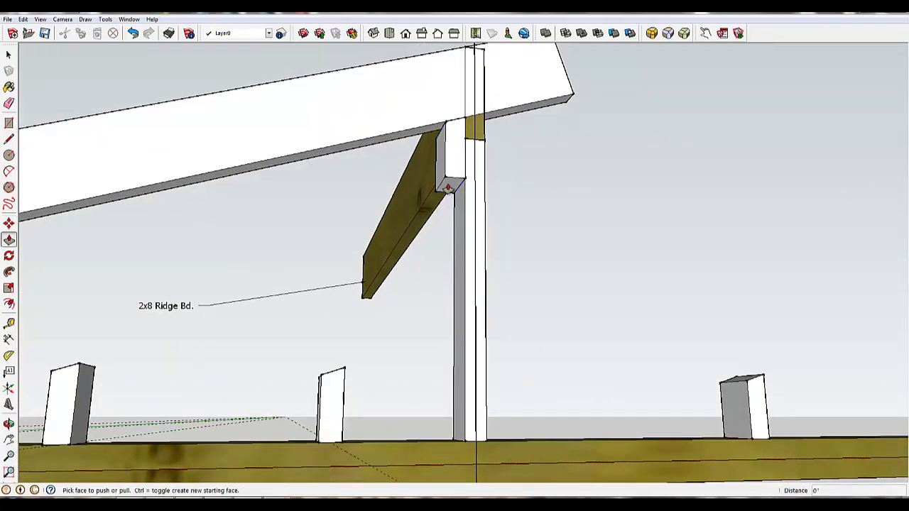
key("space")
left_click(448, 188)
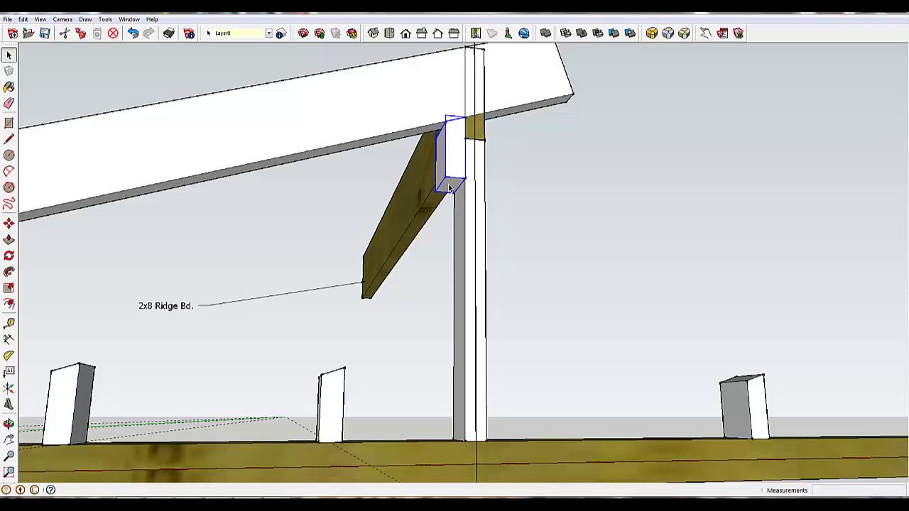
key("p")
key("space")
double_click(448, 187)
key("p")
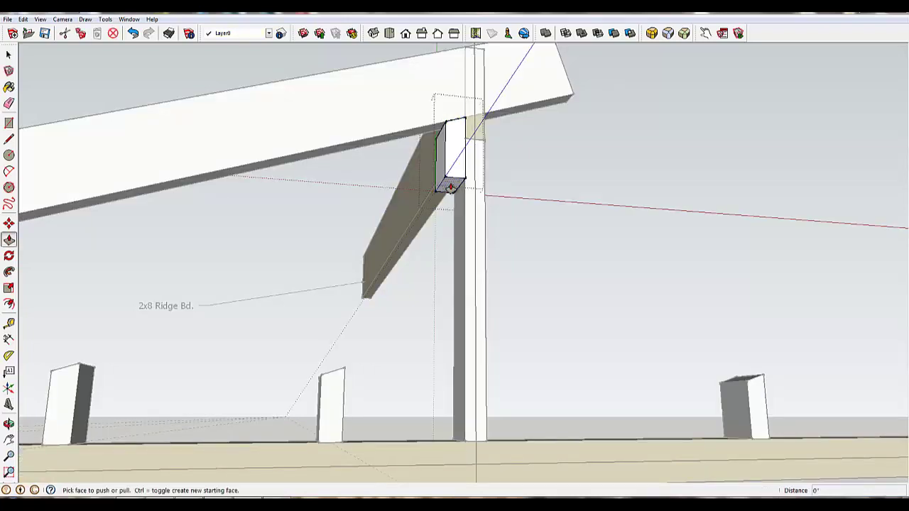
left_click_drag(449, 188, 473, 422)
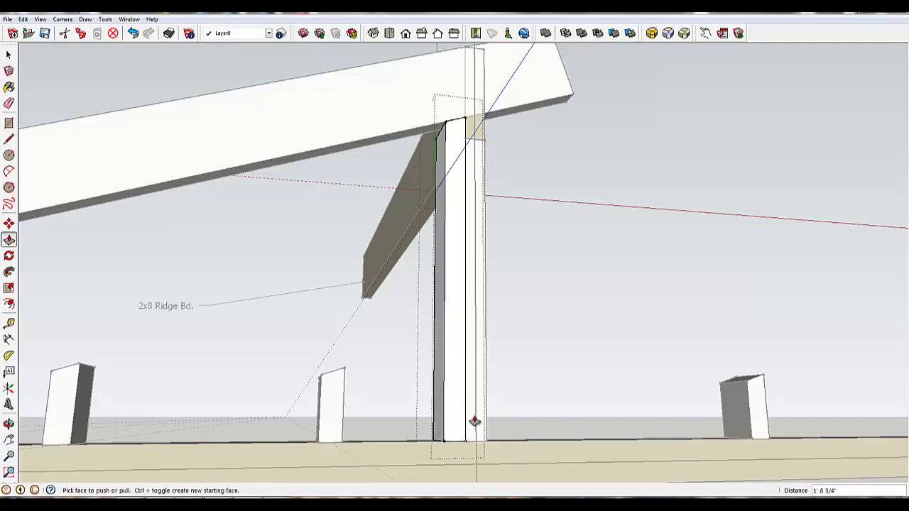
Orbit around the extended stud and view the ridge board from above
middle_click_drag(473, 422, 472, 383)
scroll(472, 383, "down", 1)
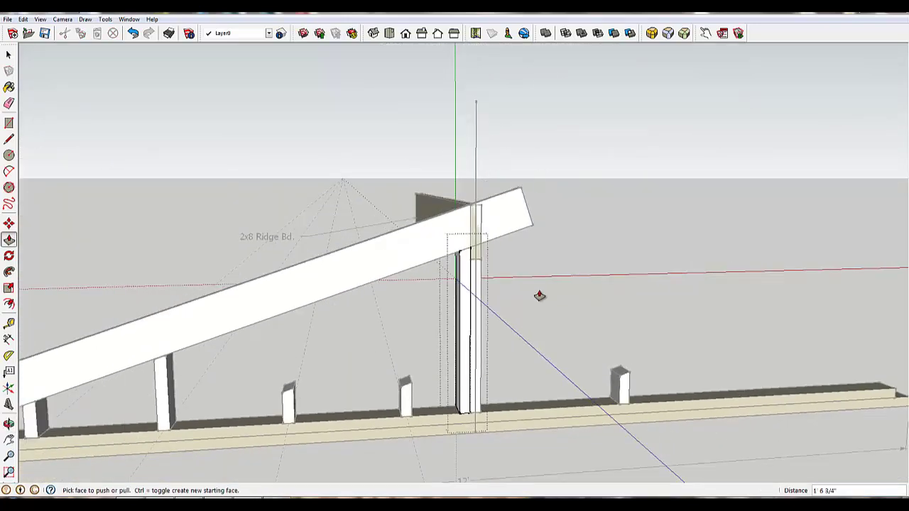
scroll(537, 290, "up", 3)
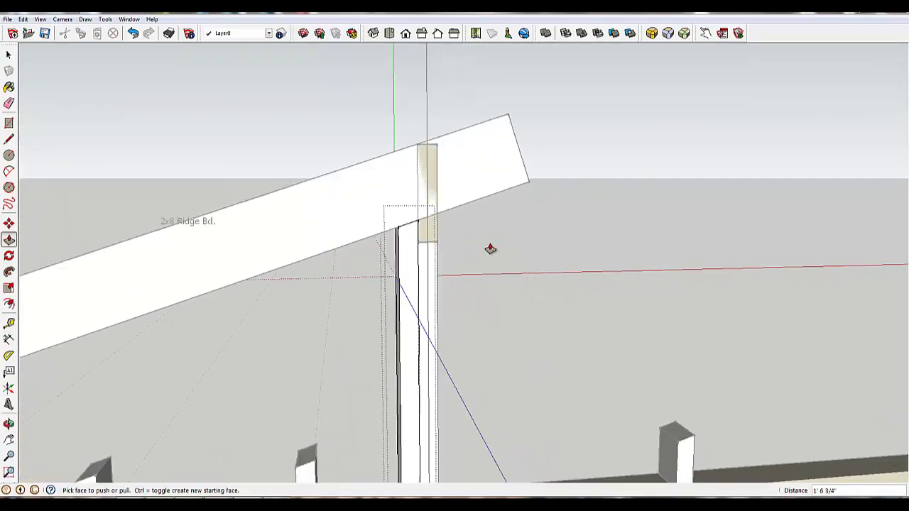
middle_click_drag(492, 251, 512, 313)
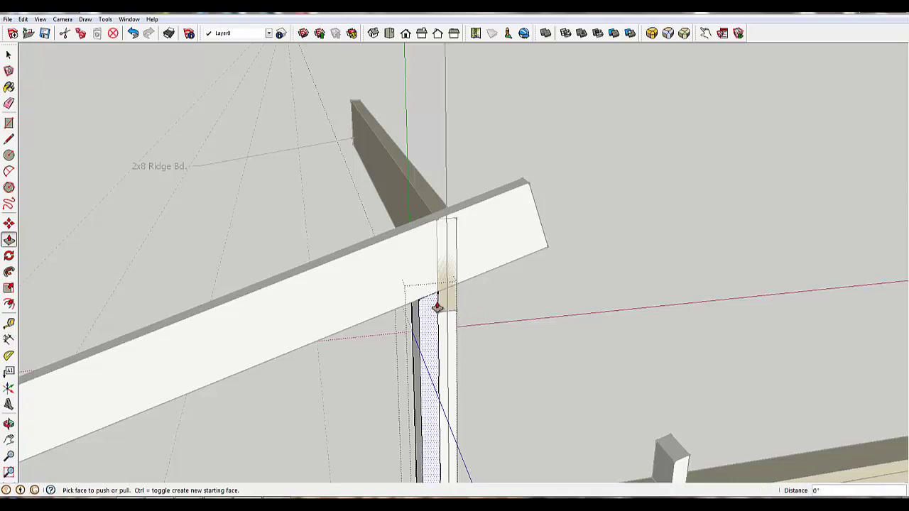
Move the new stud beside the centre post up about 5 13/16" so its top meets the ridge board
key("m")
key("space")
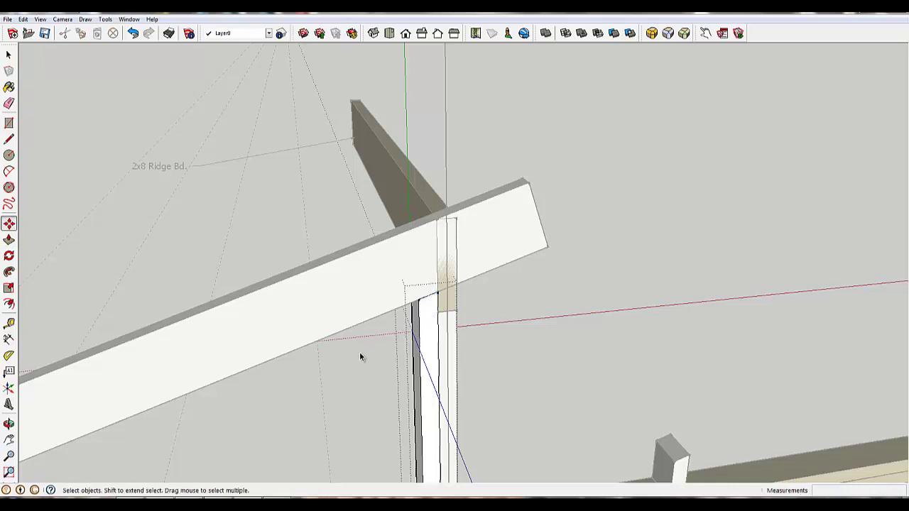
left_click(429, 311)
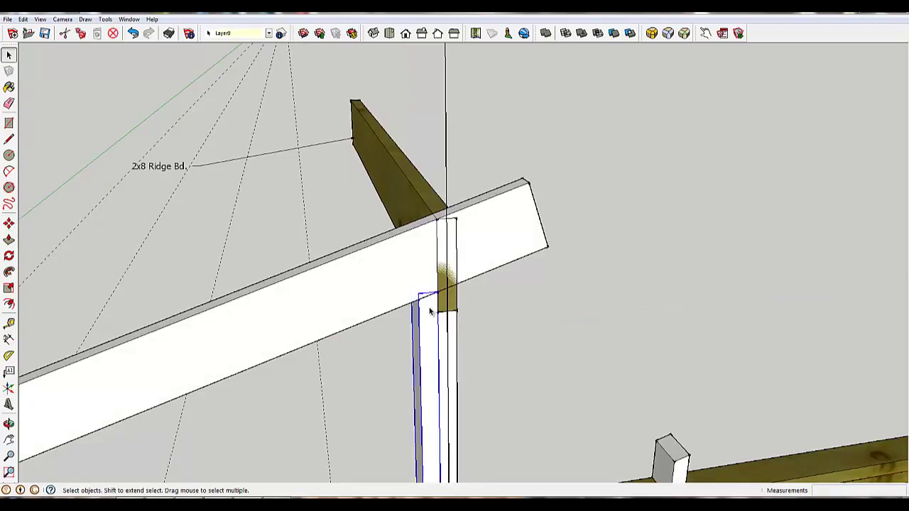
key("m")
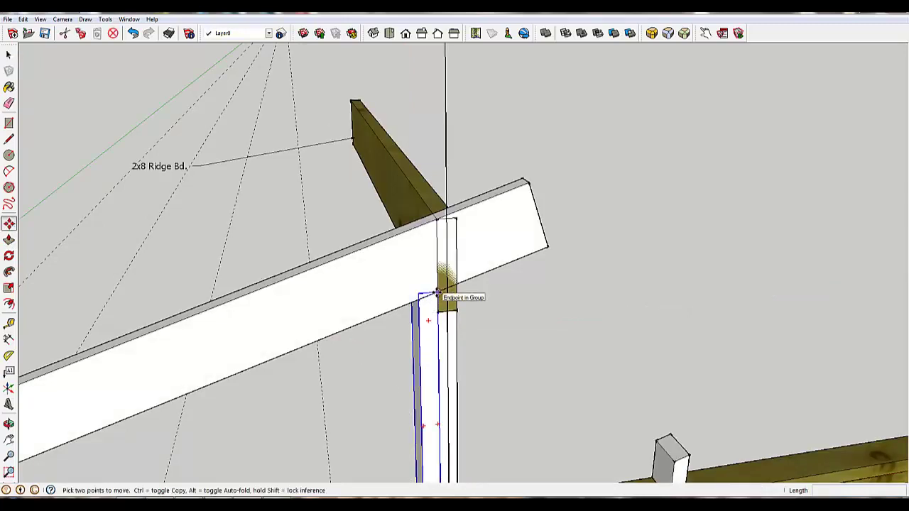
left_click(437, 292)
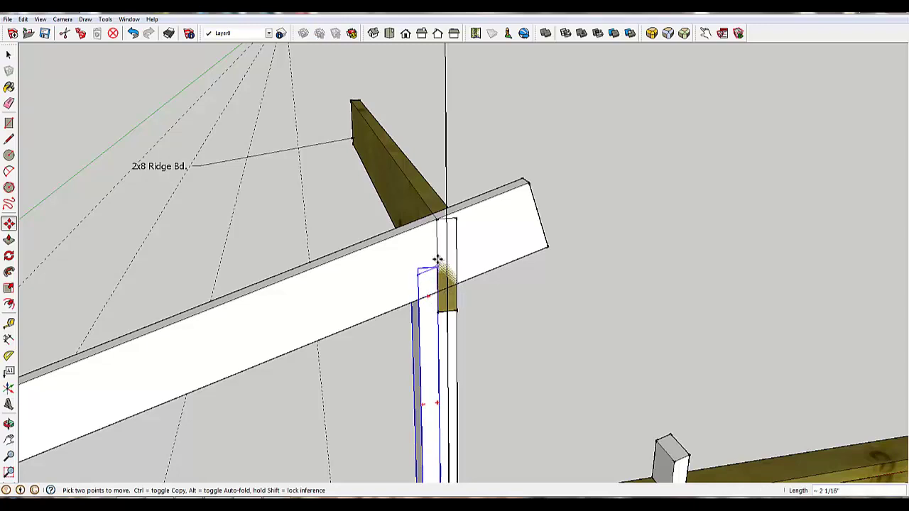
left_click(437, 219)
scroll(504, 319, "down", 1)
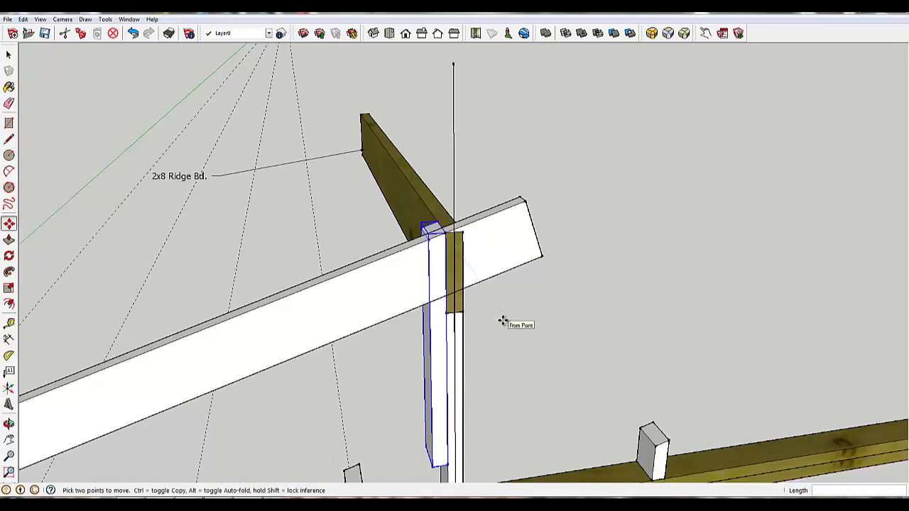
scroll(501, 337, "down", 1)
middle_click_drag(497, 357, 515, 209)
Inside the stud, push its bottom face down to the plate
key("space")
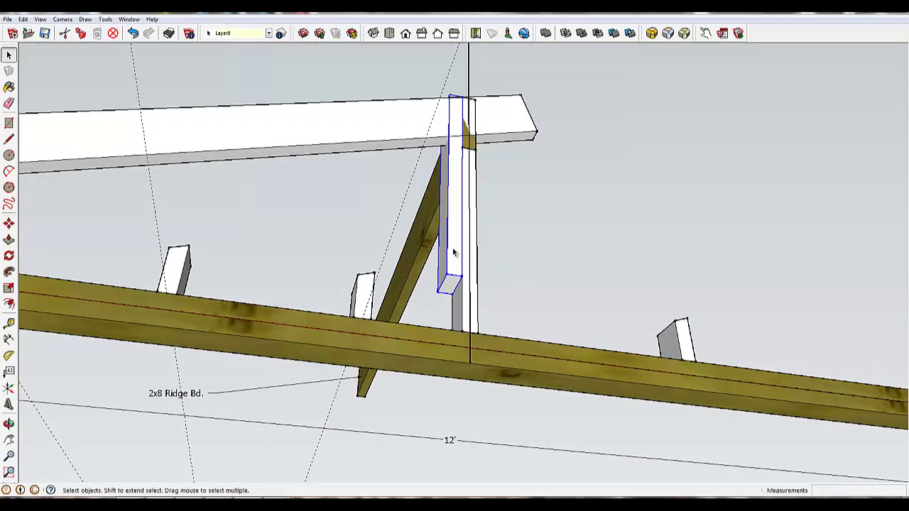
double_click(453, 254)
key("p")
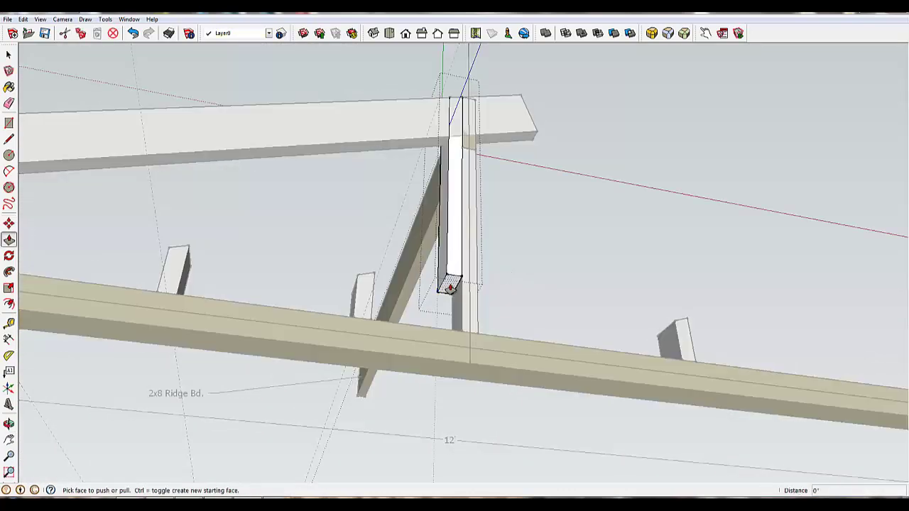
left_click(452, 290)
left_click(461, 331)
middle_click_drag(450, 242, 486, 270)
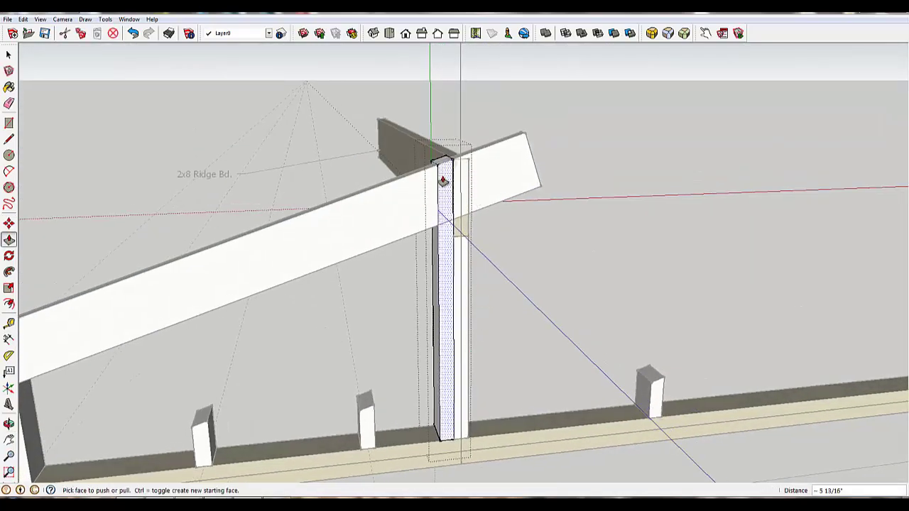
key("space")
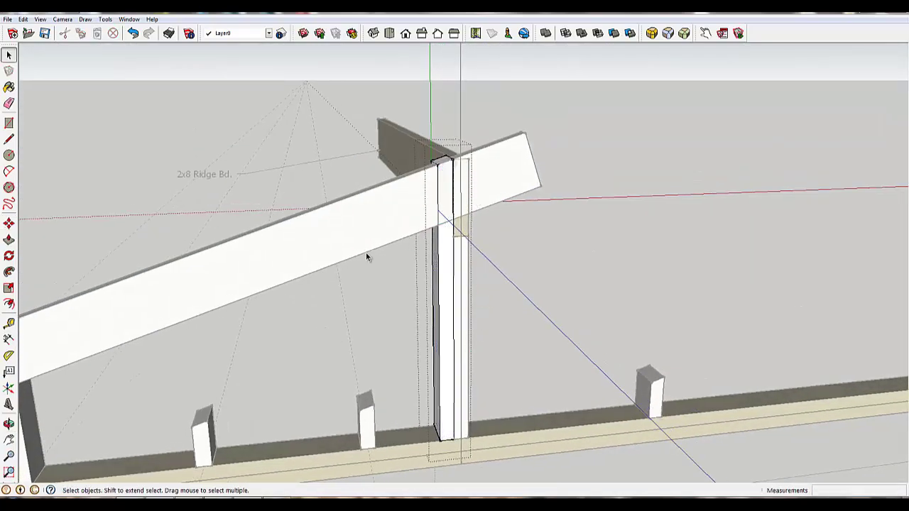
Inside the rafter, draw a vertical cut line across it at the post face
double_click(379, 219)
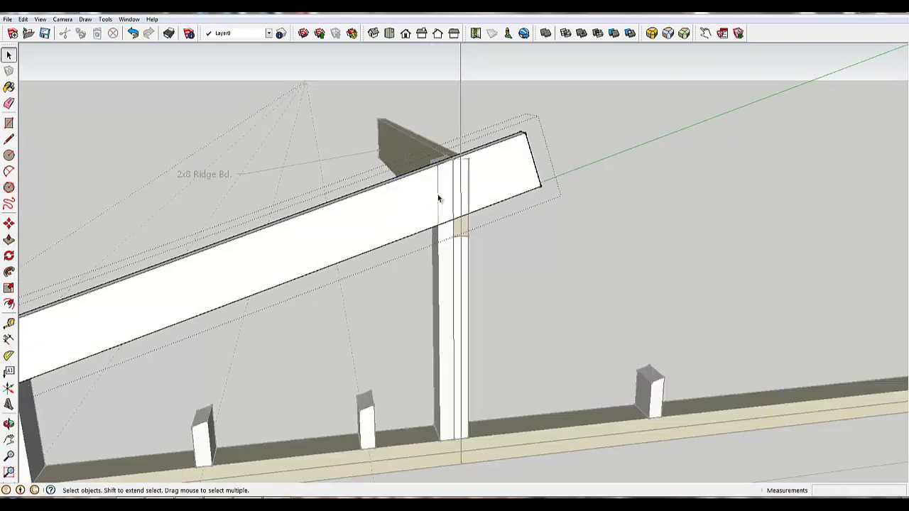
key("l")
left_click(437, 167)
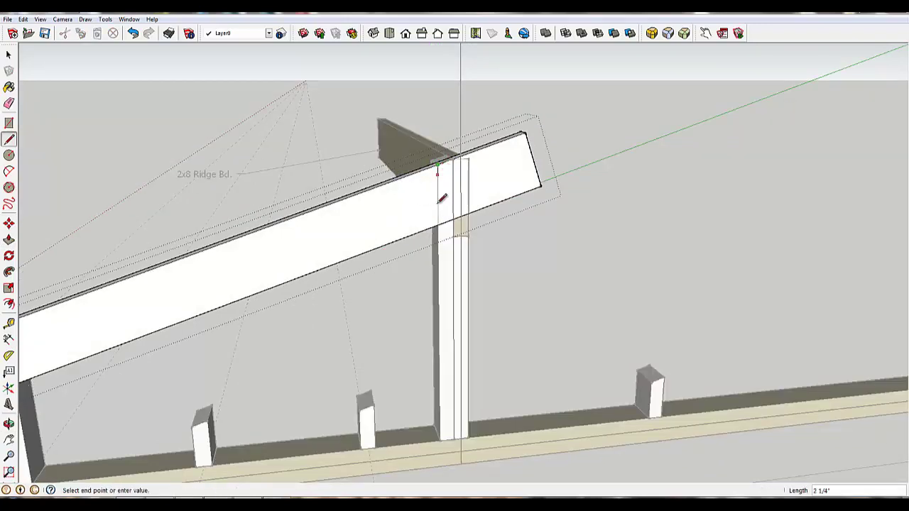
left_click(438, 225)
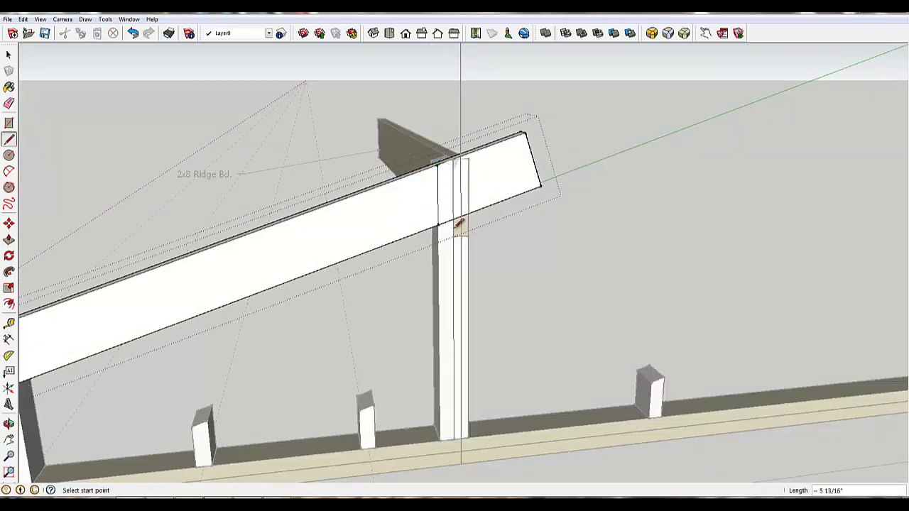
Push the rafter's end face back 1 1/2" to the post and inspect the notch
key("p")
left_click(511, 173)
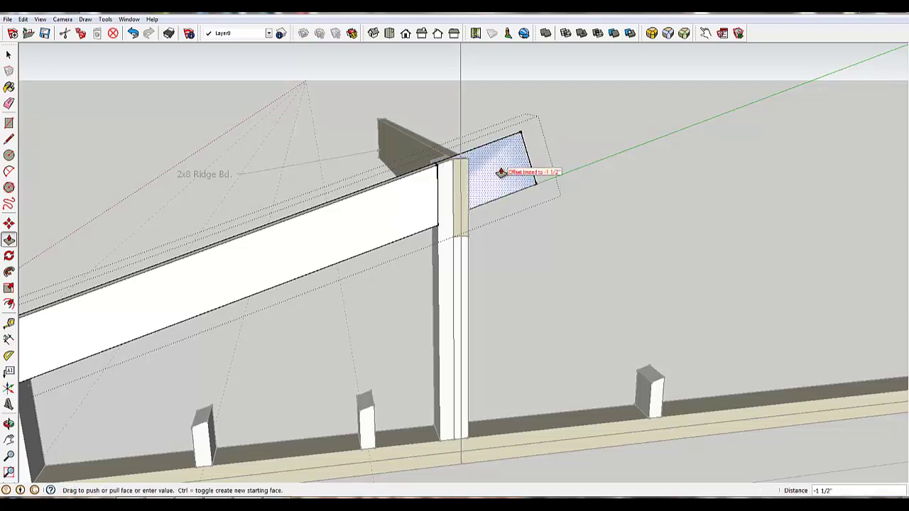
left_click(471, 211)
middle_click_drag(471, 211, 463, 268)
middle_click_drag(460, 266, 430, 245)
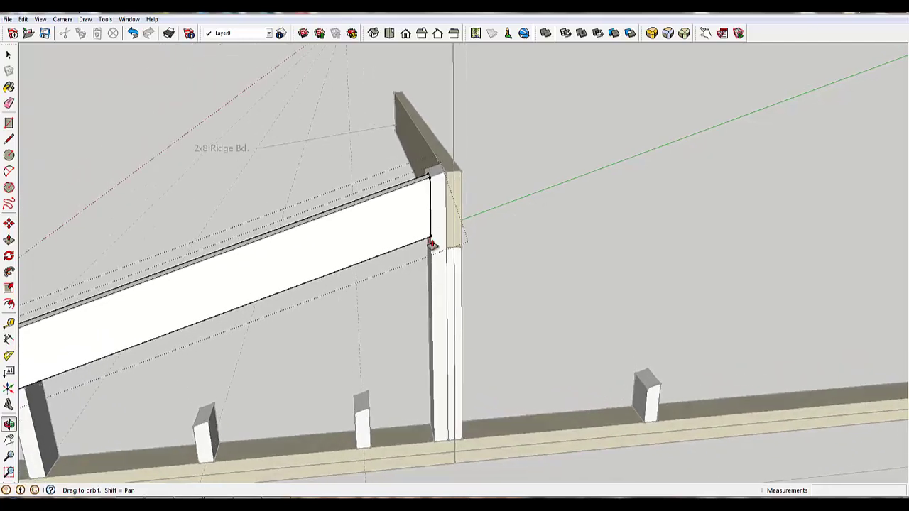
middle_click_drag(424, 348, 443, 357)
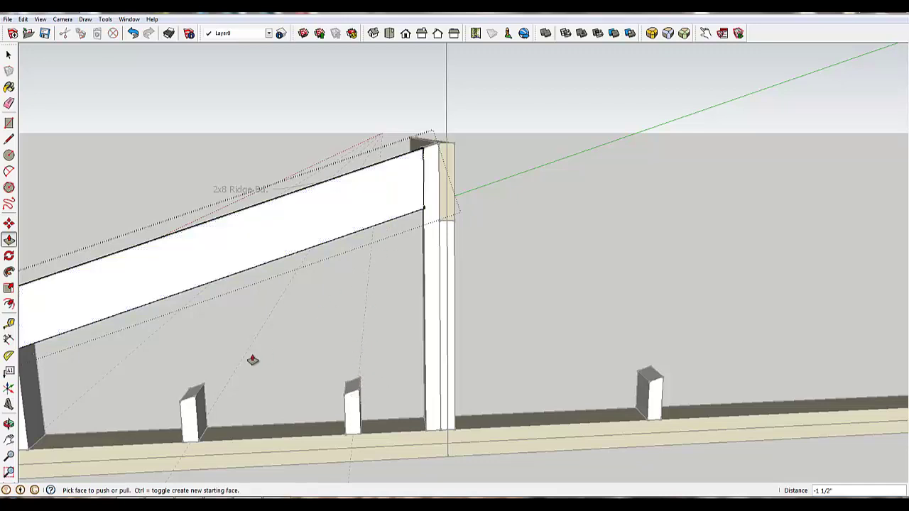
scroll(284, 358, "down", 1)
scroll(284, 357, "up", 2)
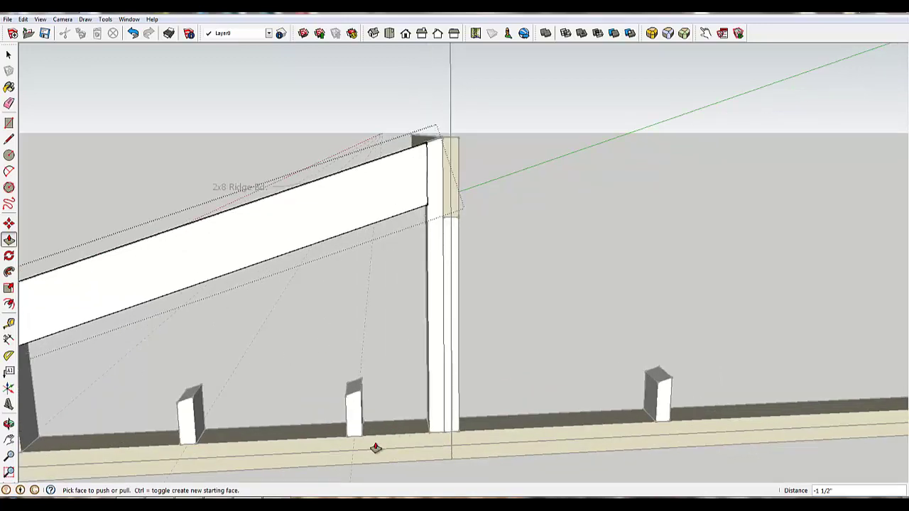
key("space")
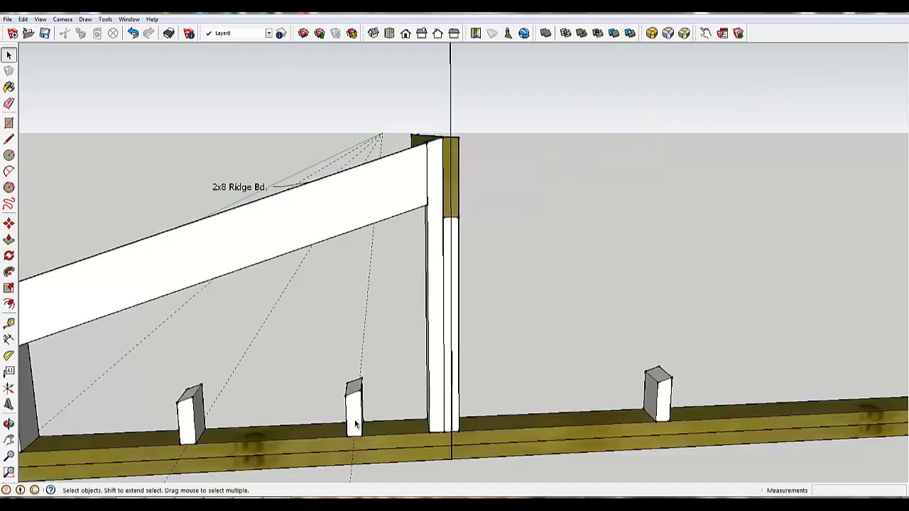
Copy a short stud from the plate and place it against the centre post
left_click(356, 424)
key("m")
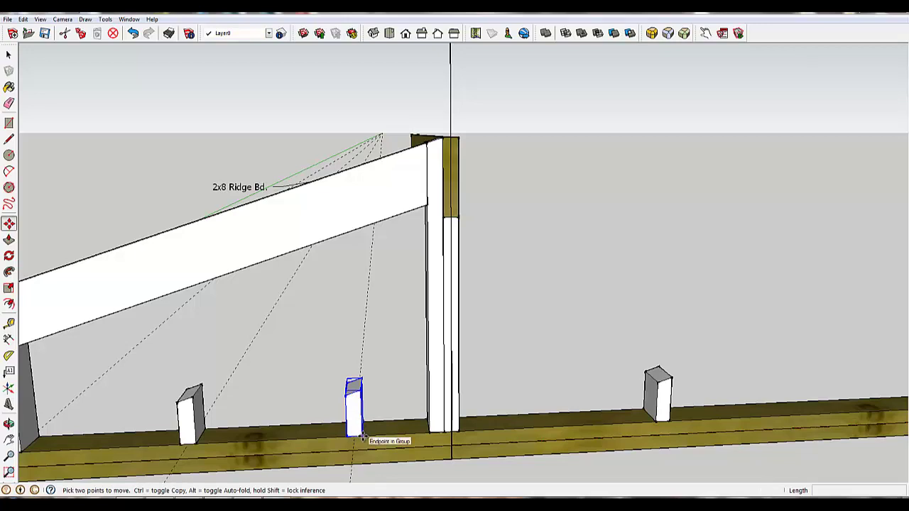
left_click(362, 438)
key("ctrl")
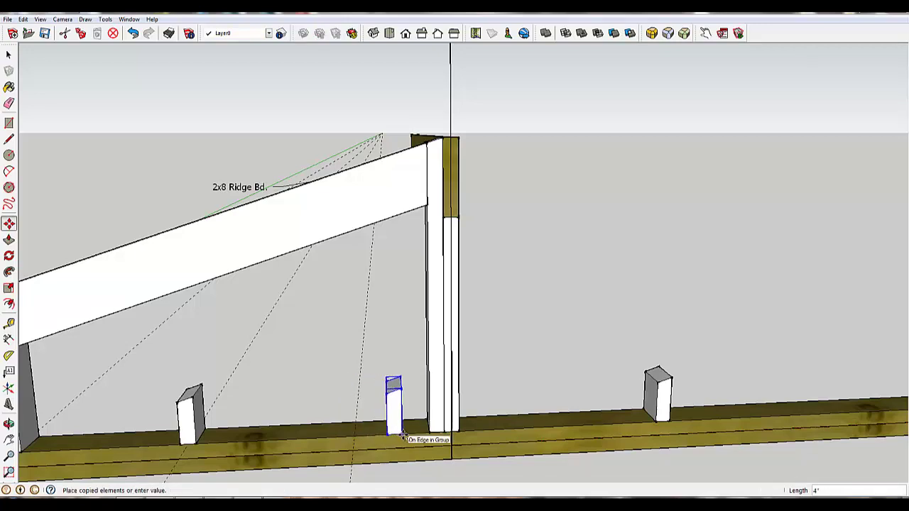
left_click(433, 436)
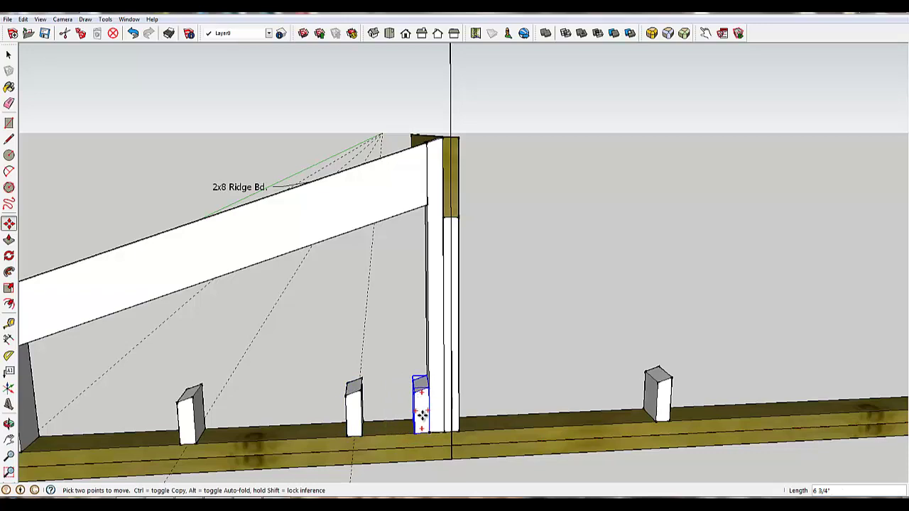
Raise the copied stud about 1' 6" so it sits just under the rafter
left_click(429, 433)
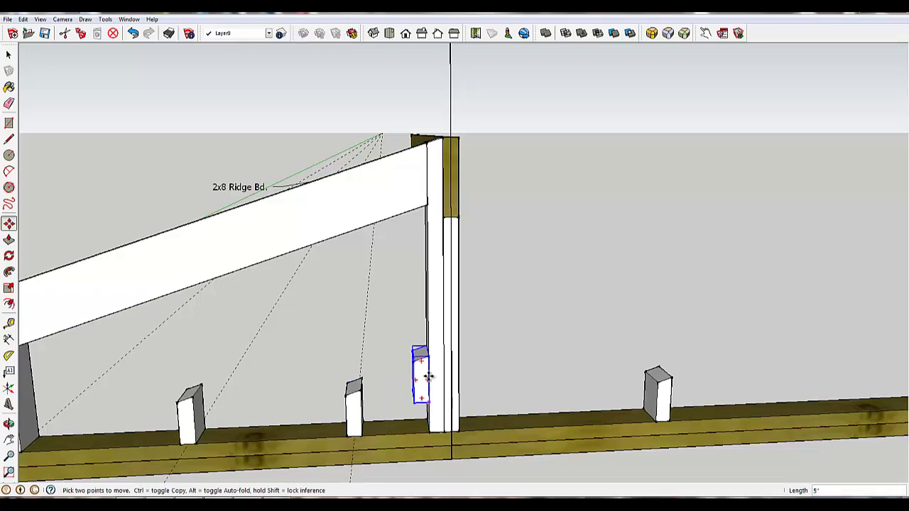
left_click(429, 251)
middle_click_drag(393, 330, 432, 324)
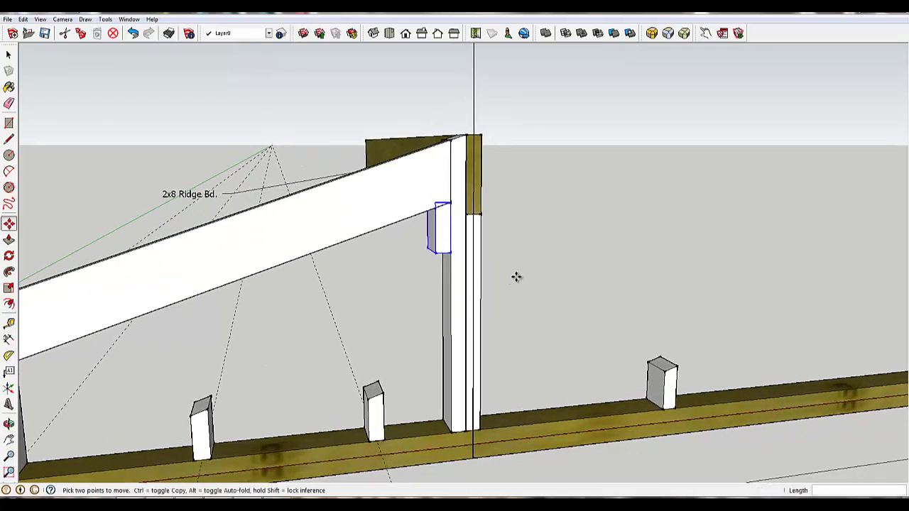
middle_click_drag(516, 290, 513, 365)
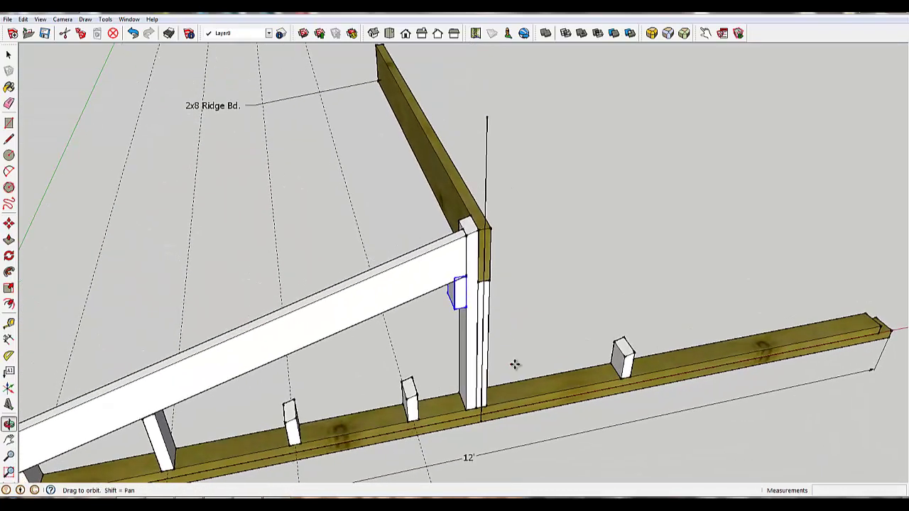